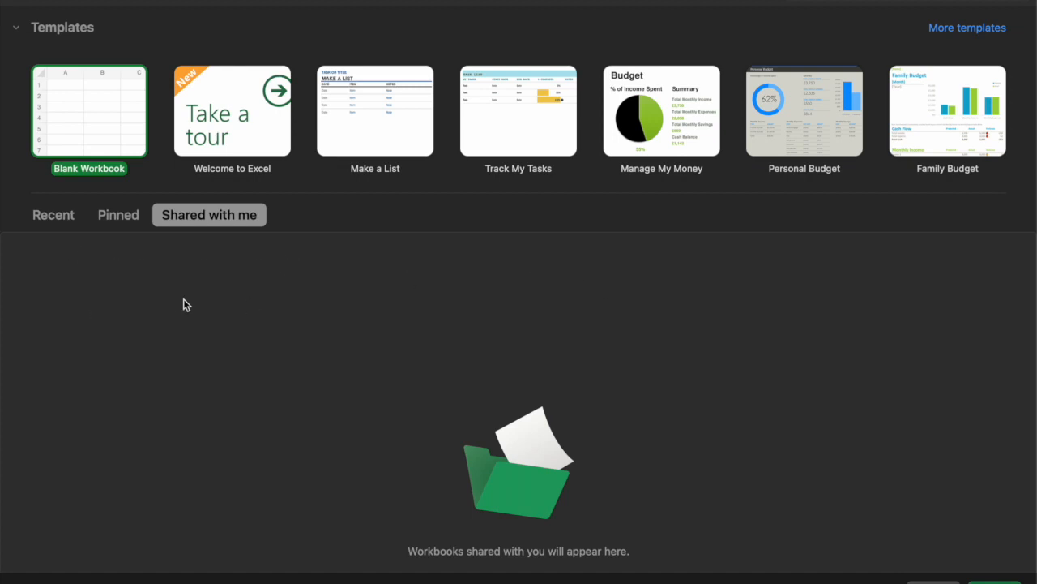
# Create a new blank workbook
pyautogui.doubleClick(128, 119)
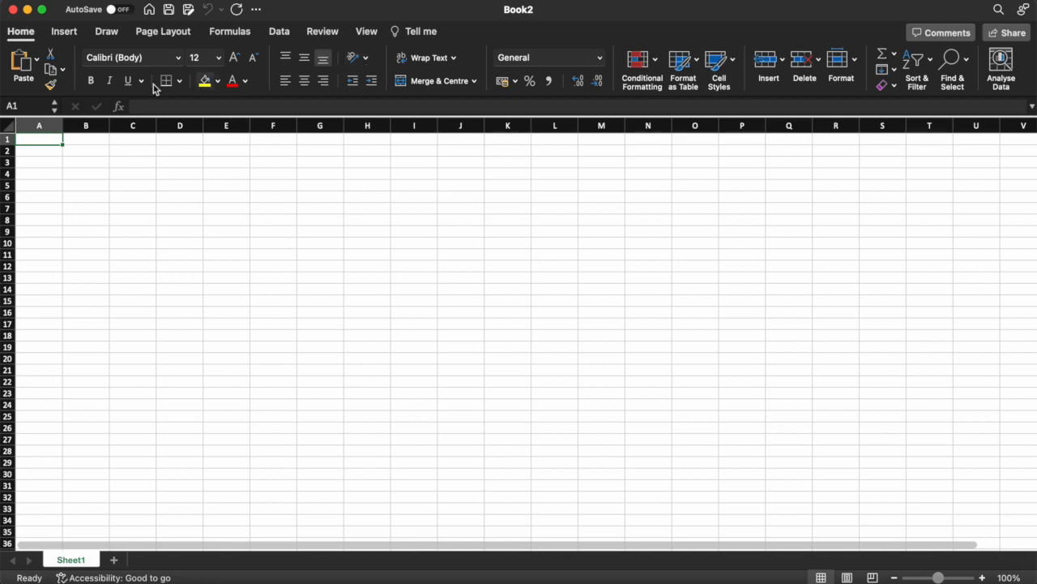
# Look briefly through the command sets for inserting, drawing, page layout and formulas, ending back at the Home commands
pyautogui.click(66, 34)
pyautogui.click(111, 36)
pyautogui.click(166, 35)
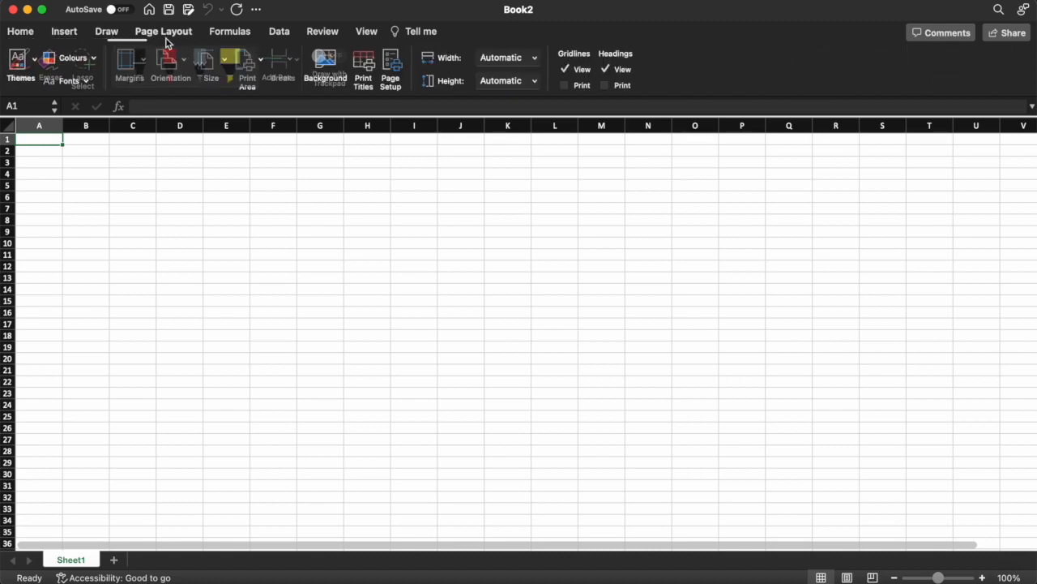
pyautogui.click(219, 36)
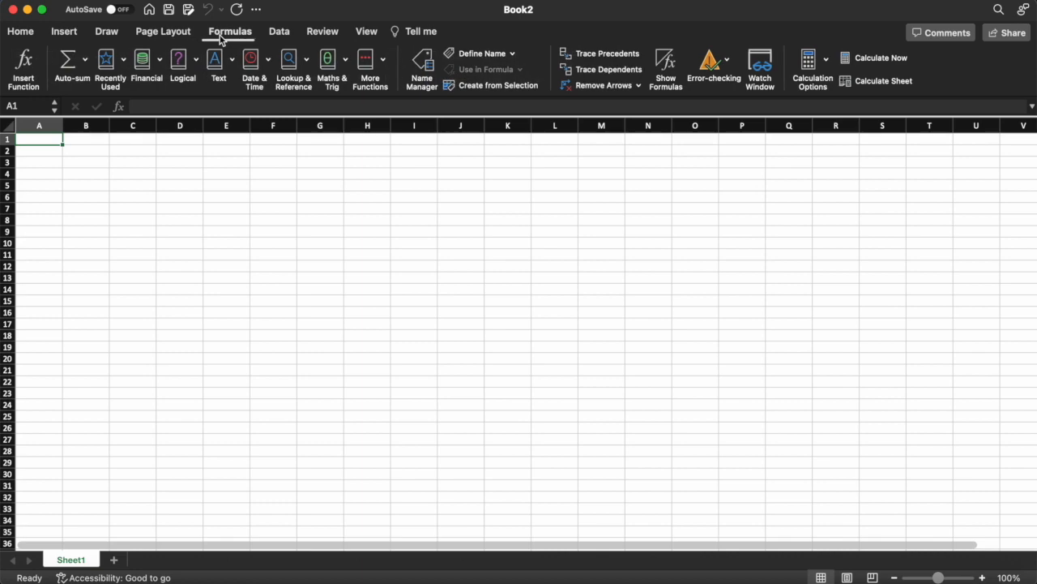
pyautogui.click(158, 37)
pyautogui.click(33, 38)
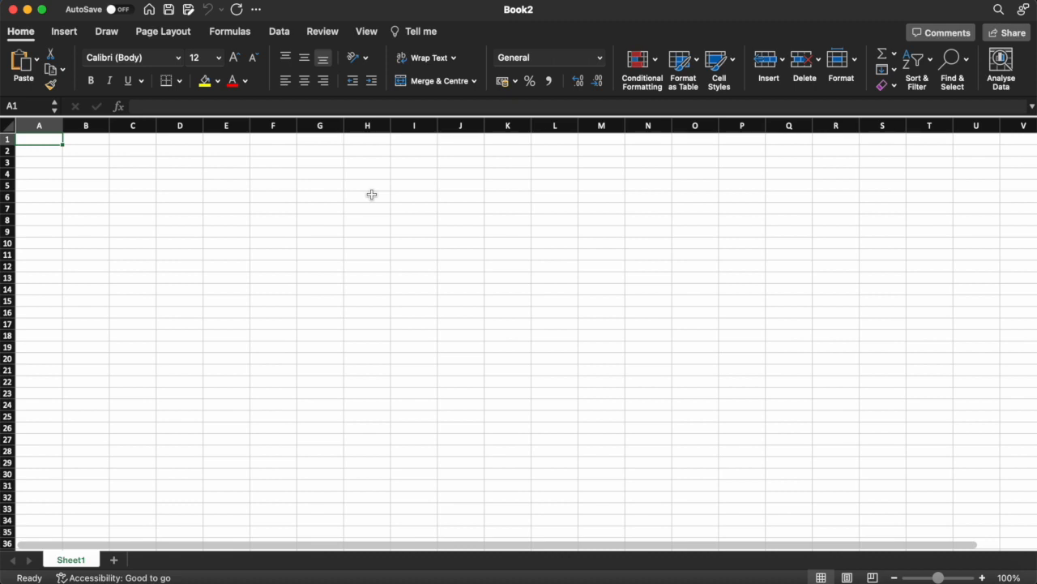
# Examine the Insert, Draw, Page Layout, Formulas, Data, Review and View commands, including the available themes, and return to the Home commands
pyautogui.click(70, 34)
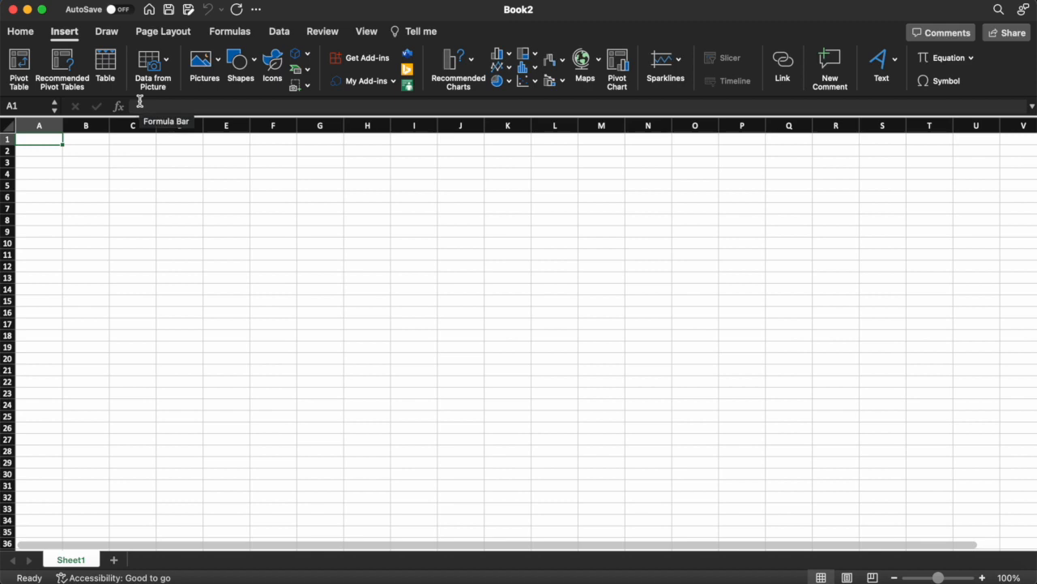
pyautogui.click(113, 35)
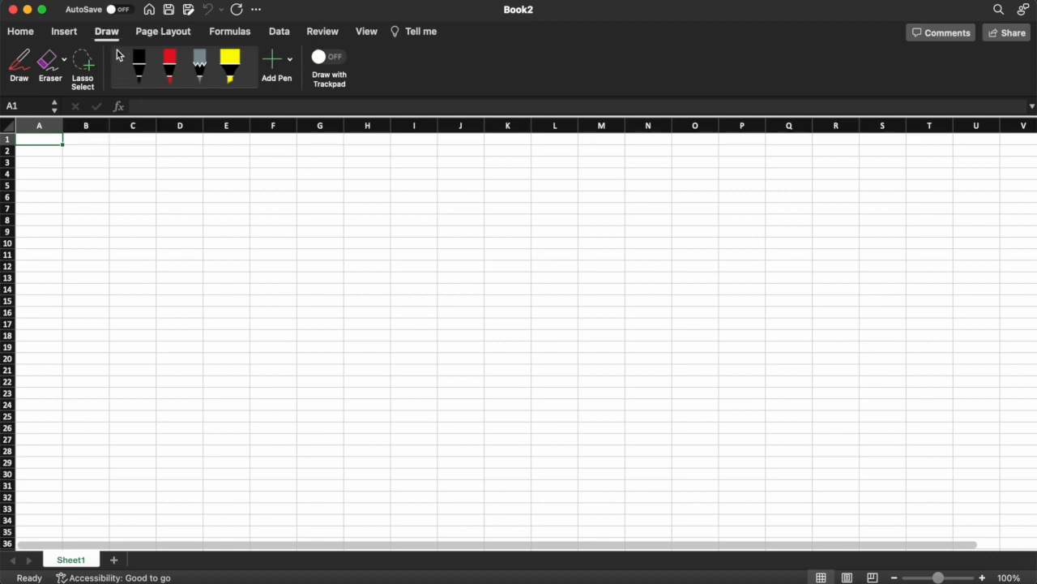
pyautogui.click(165, 36)
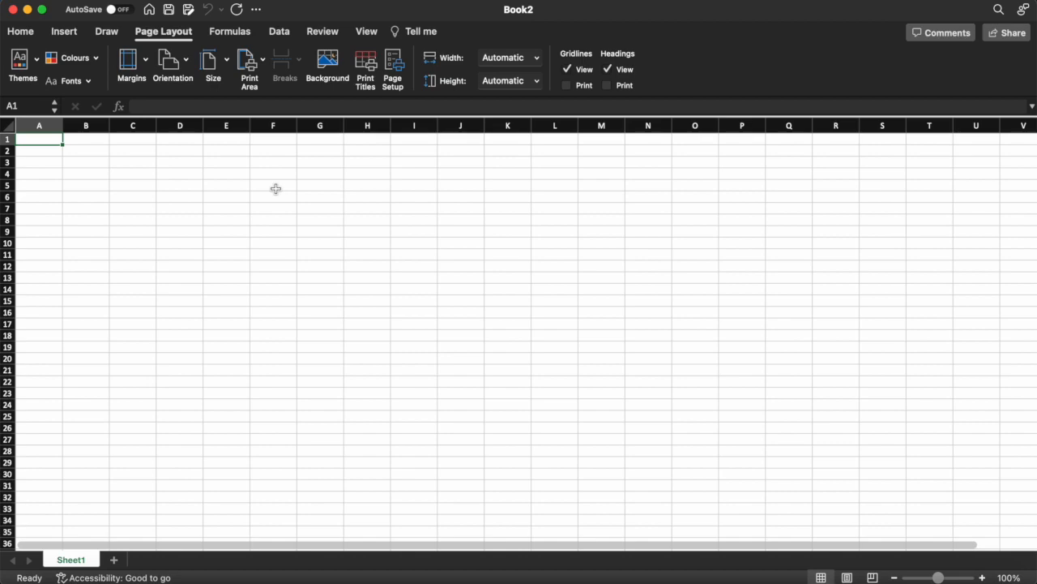
pyautogui.click(37, 65)
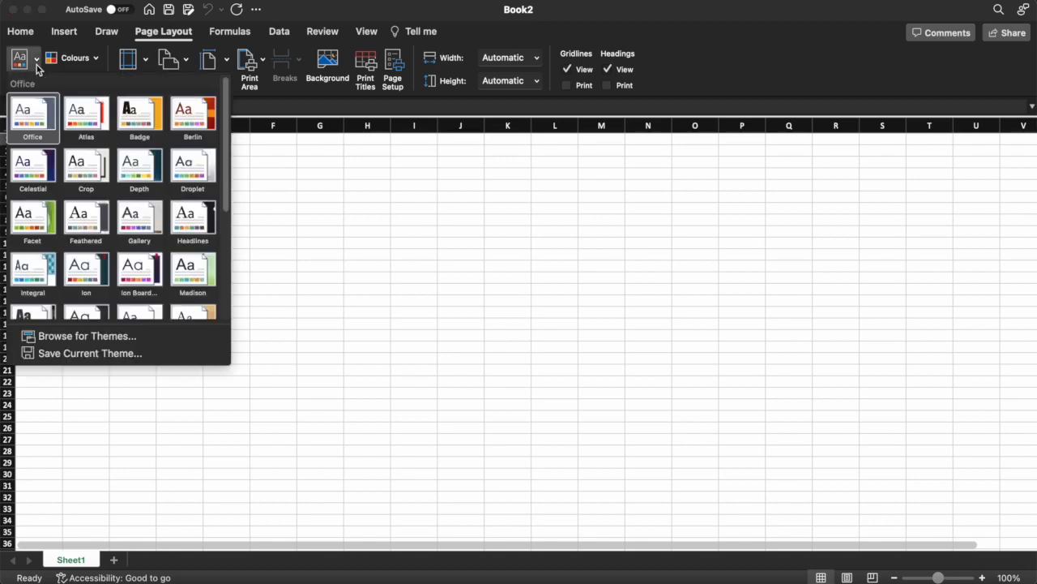
pyautogui.click(334, 221)
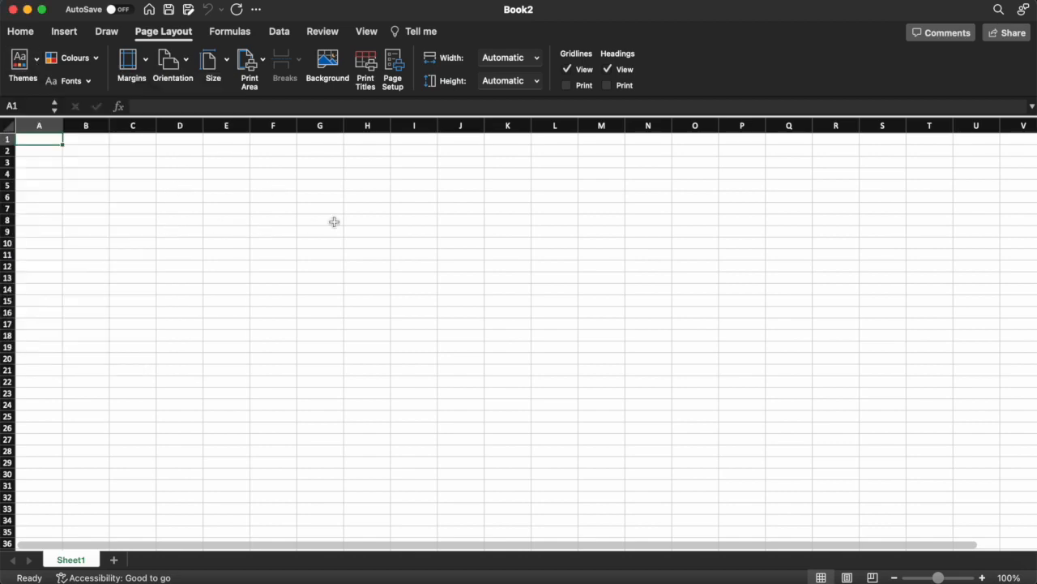
pyautogui.click(230, 32)
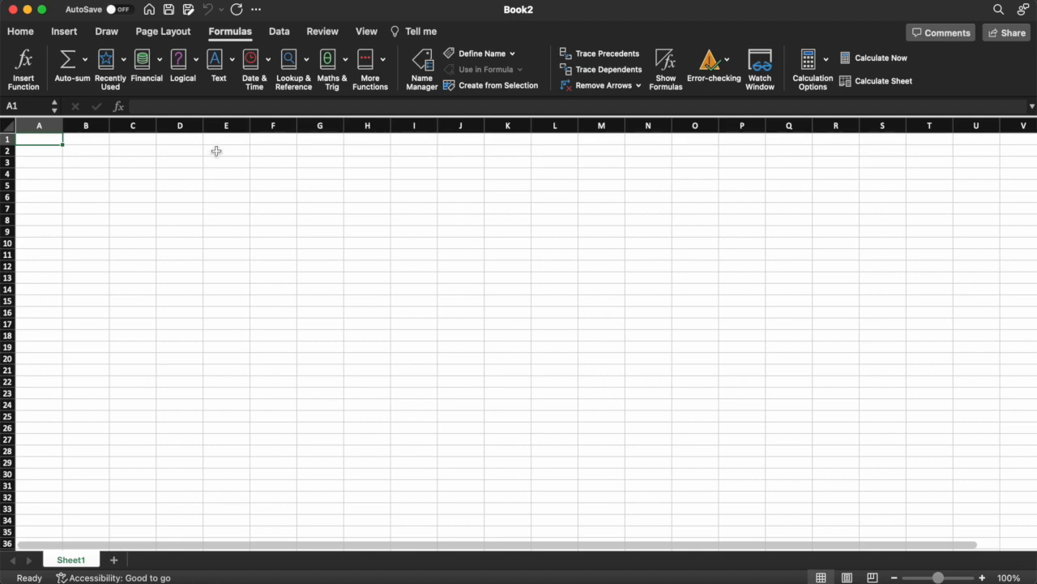
pyautogui.click(277, 32)
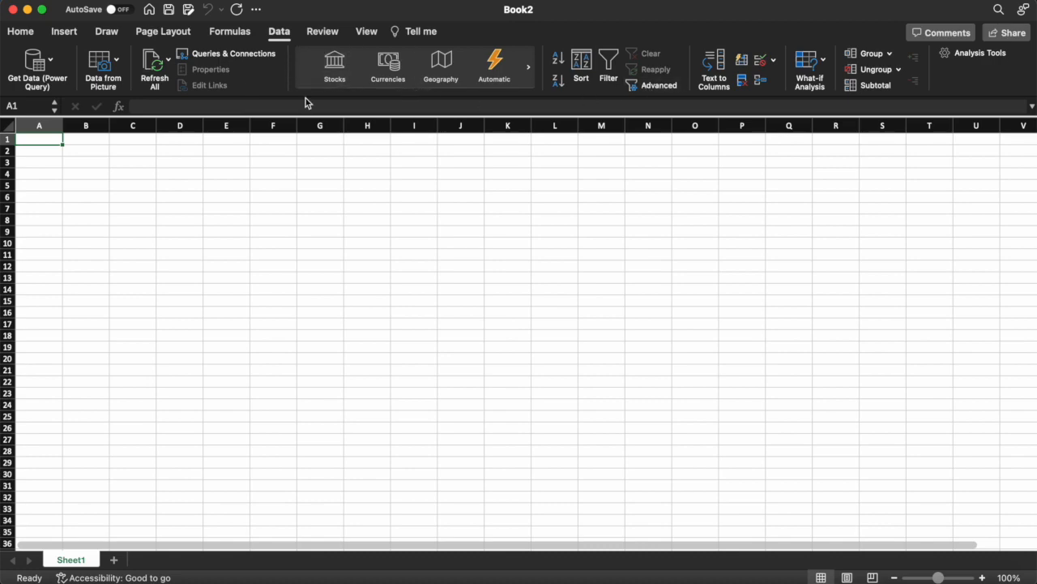
pyautogui.click(324, 34)
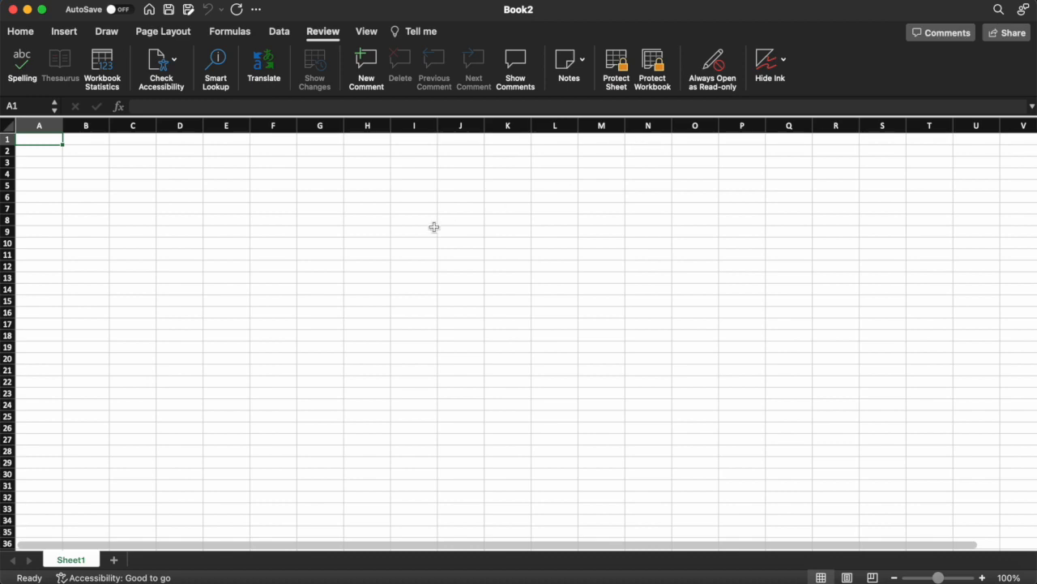
pyautogui.click(363, 33)
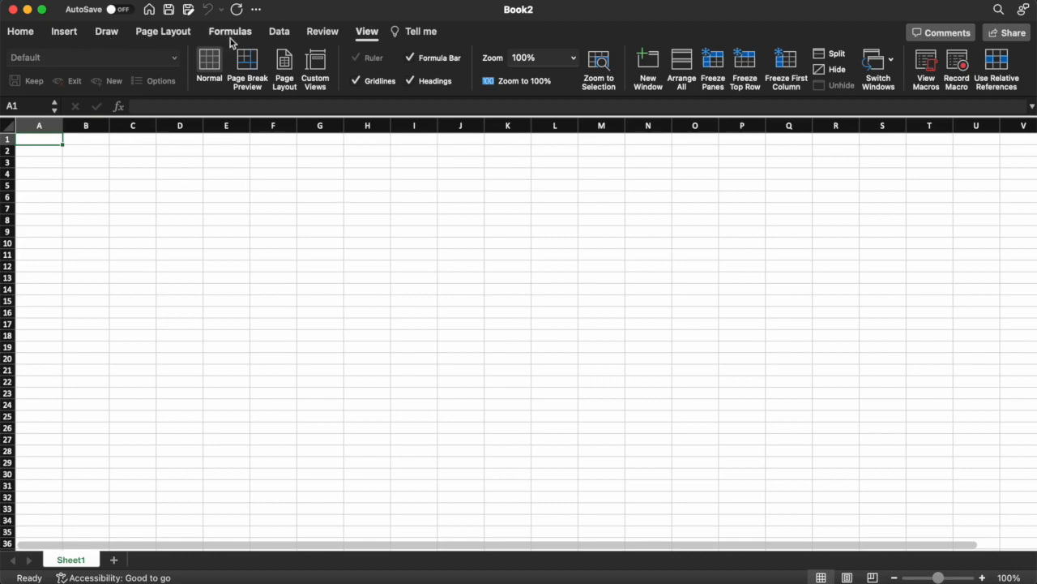
pyautogui.click(23, 35)
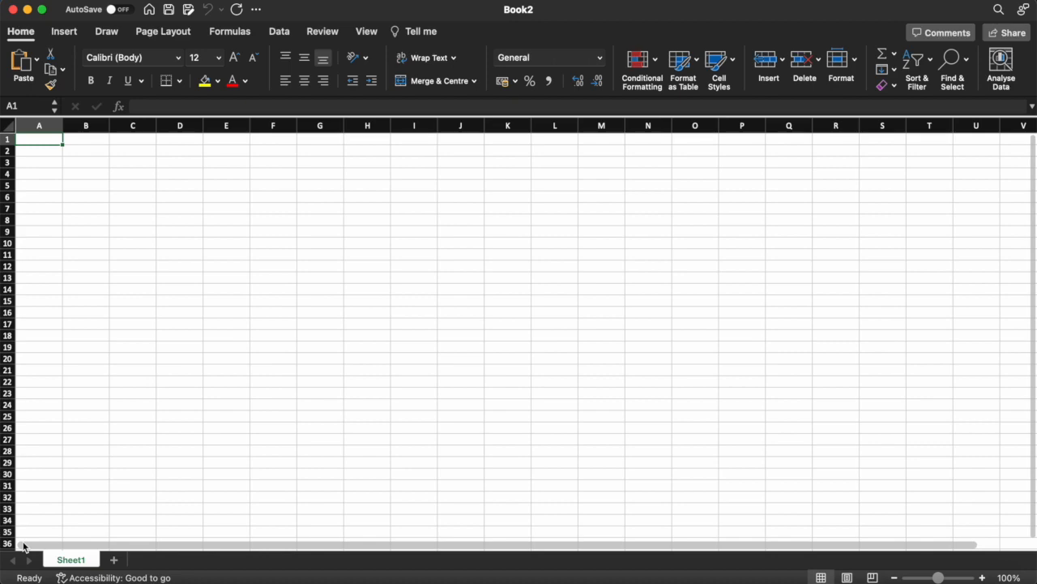
# Add two worksheets, Sheet2 and Sheet3, to the workbook and delete Sheet3
pyautogui.click(116, 561)
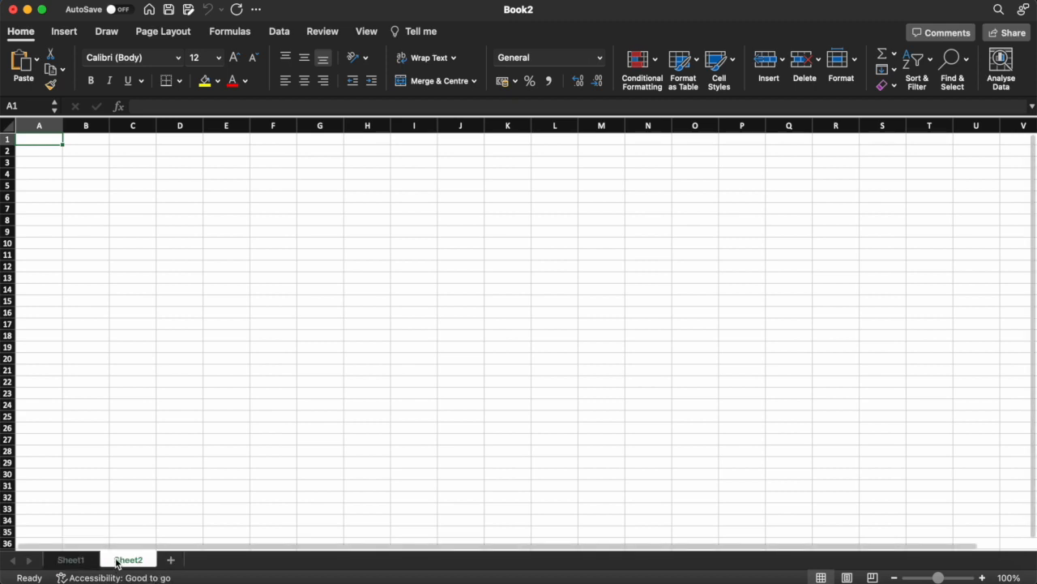
pyautogui.click(173, 561)
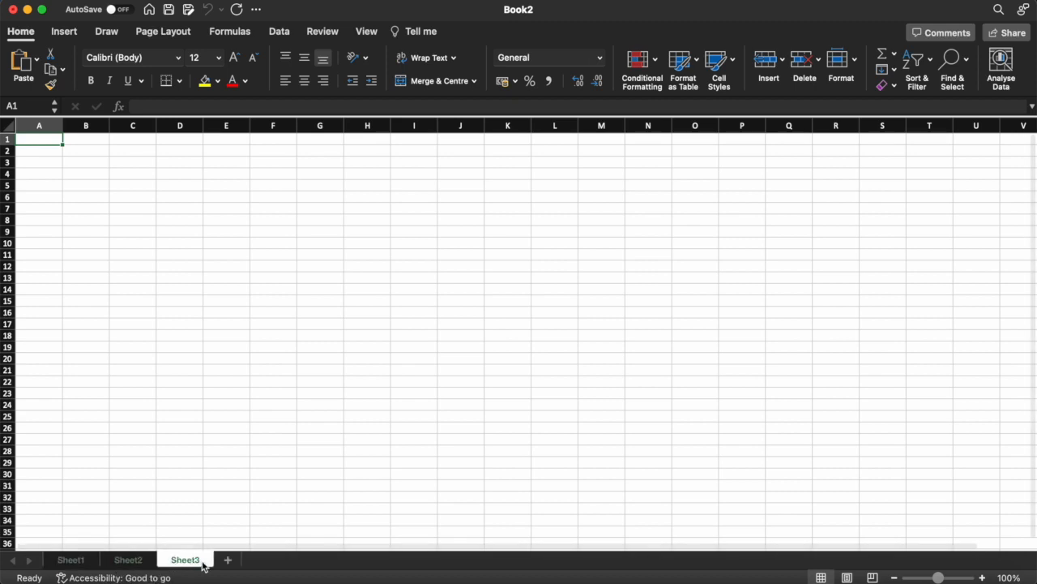
pyautogui.rightClick(203, 566)
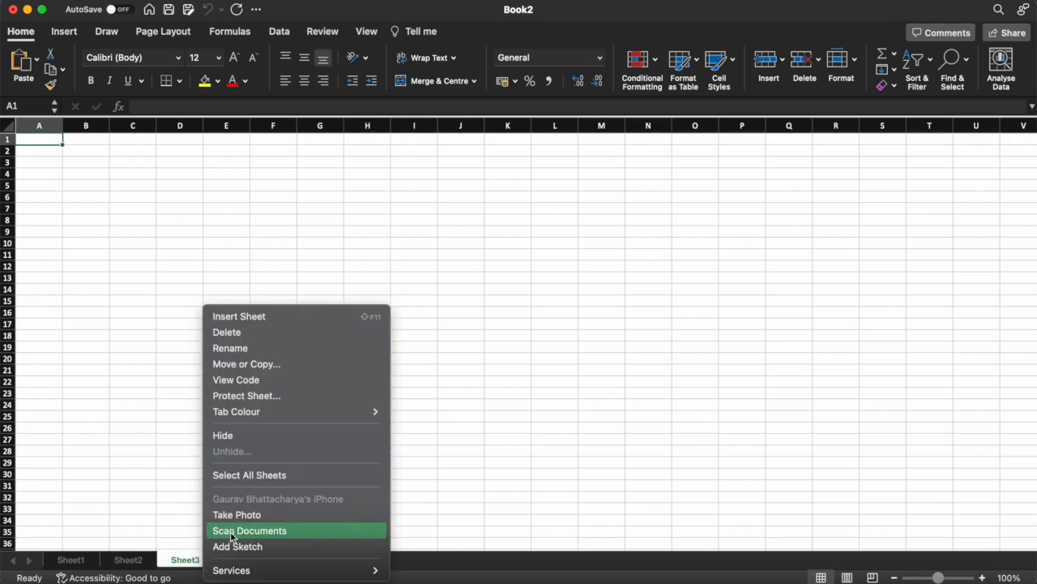
pyautogui.click(252, 333)
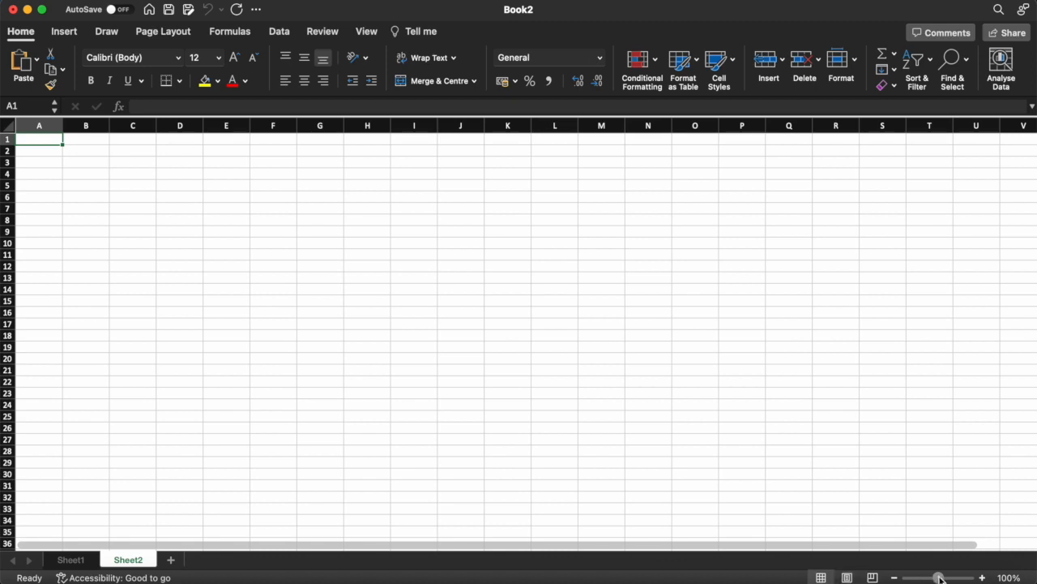
# Change the zoom of Sheet2 and set it back to 100%
pyautogui.moveTo(940, 577)
pyautogui.mouseDown()
pyautogui.moveTo(949, 579)
pyautogui.moveTo(938, 579)
pyautogui.mouseUp()
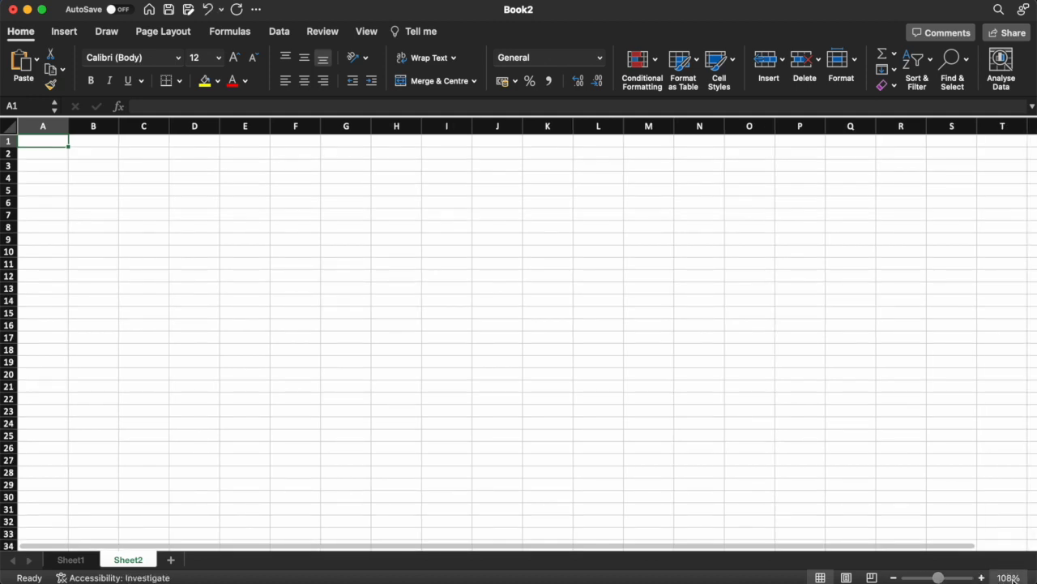
pyautogui.click(1007, 577)
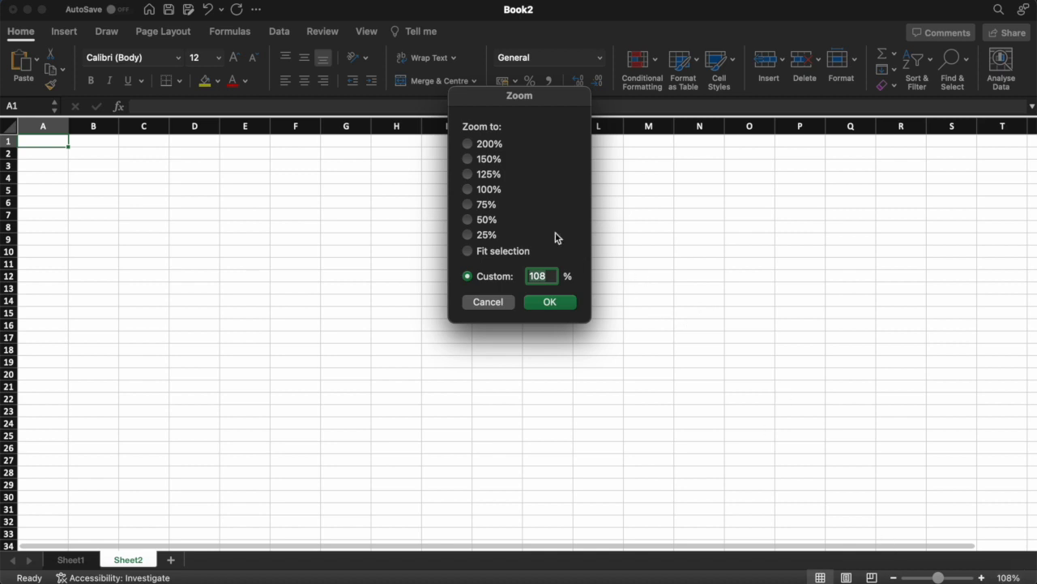
pyautogui.click(491, 192)
pyautogui.click(560, 303)
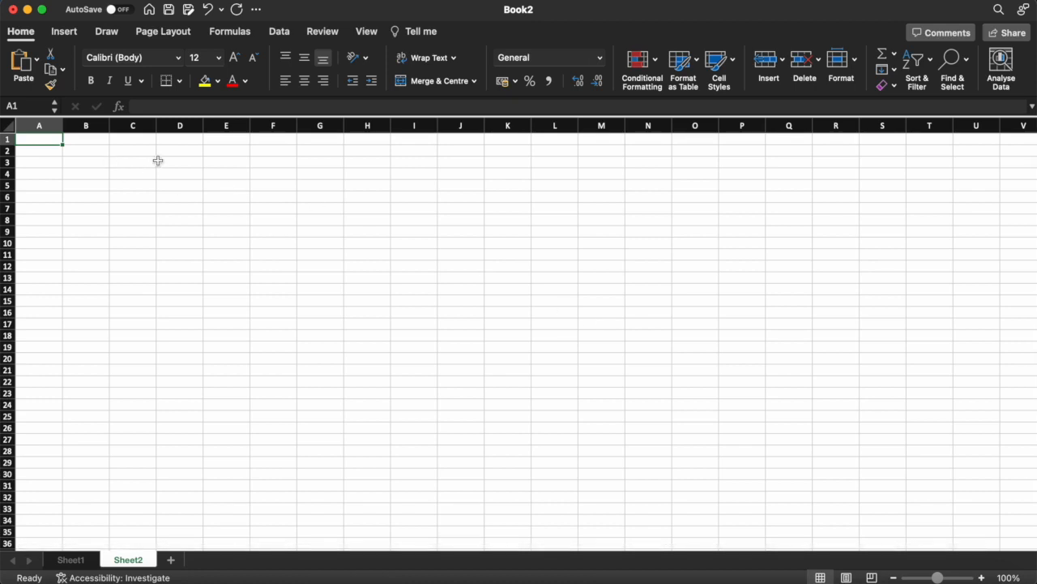
# Select whole columns A to F one at a time, ending back on column A
pyautogui.click(39, 125)
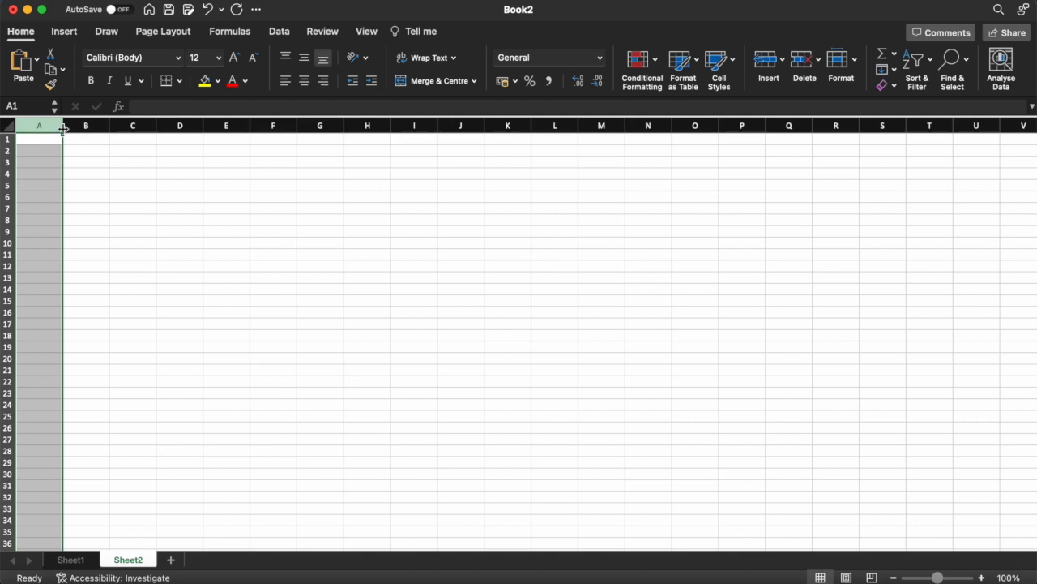
pyautogui.click(84, 124)
pyautogui.click(146, 124)
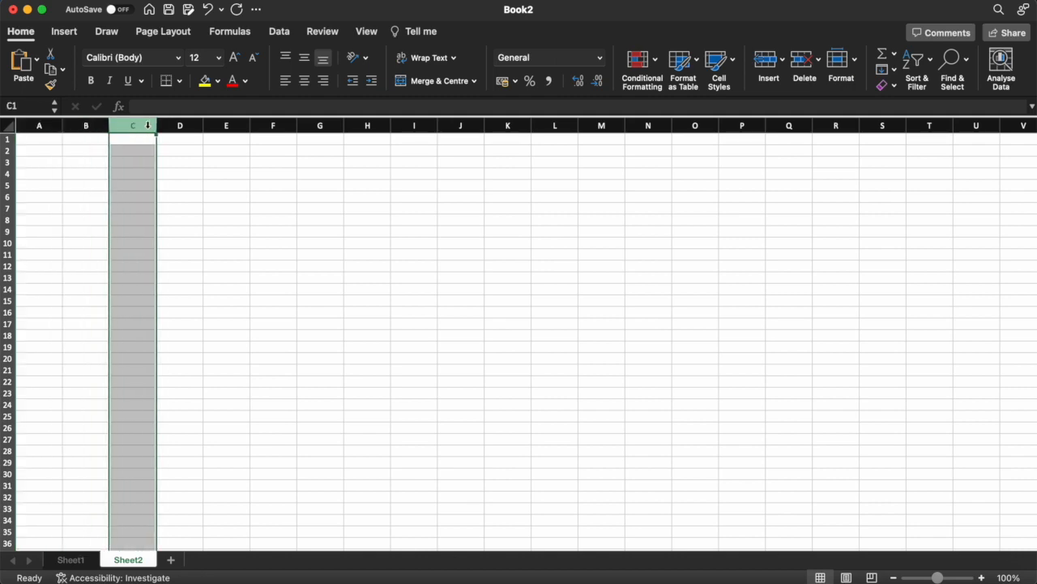
pyautogui.click(179, 124)
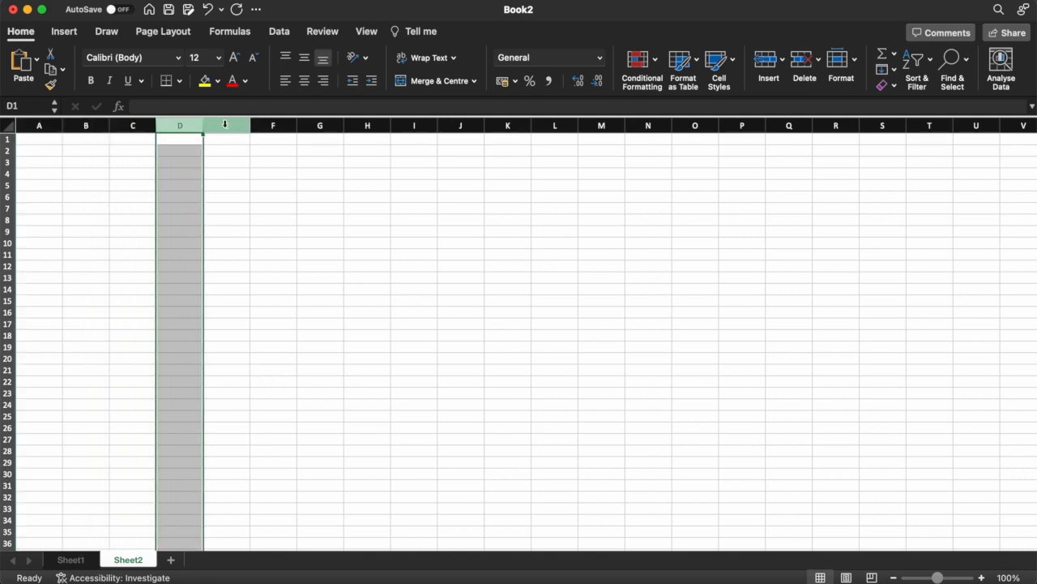
pyautogui.click(224, 124)
pyautogui.click(283, 124)
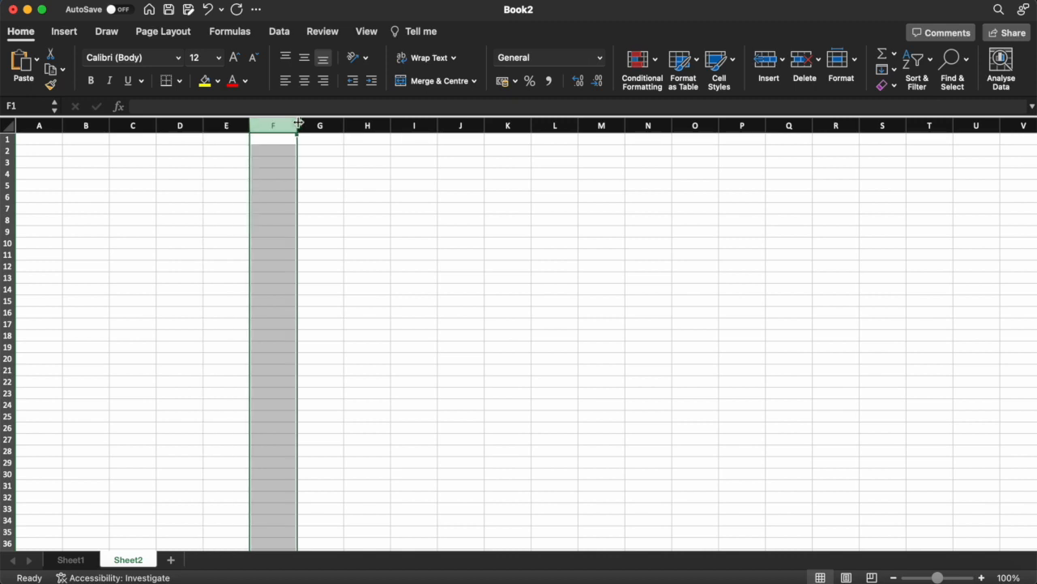
pyautogui.click(299, 125)
pyautogui.click(49, 123)
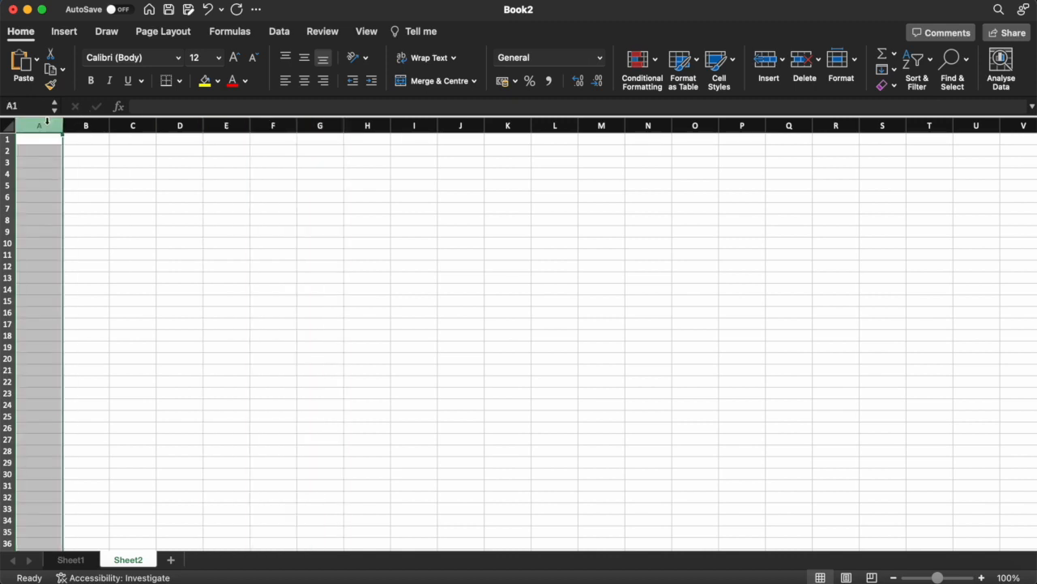
# Look across the sheet's columns past Z to the double-letter headings and return to the first columns
pyautogui.press('Right')
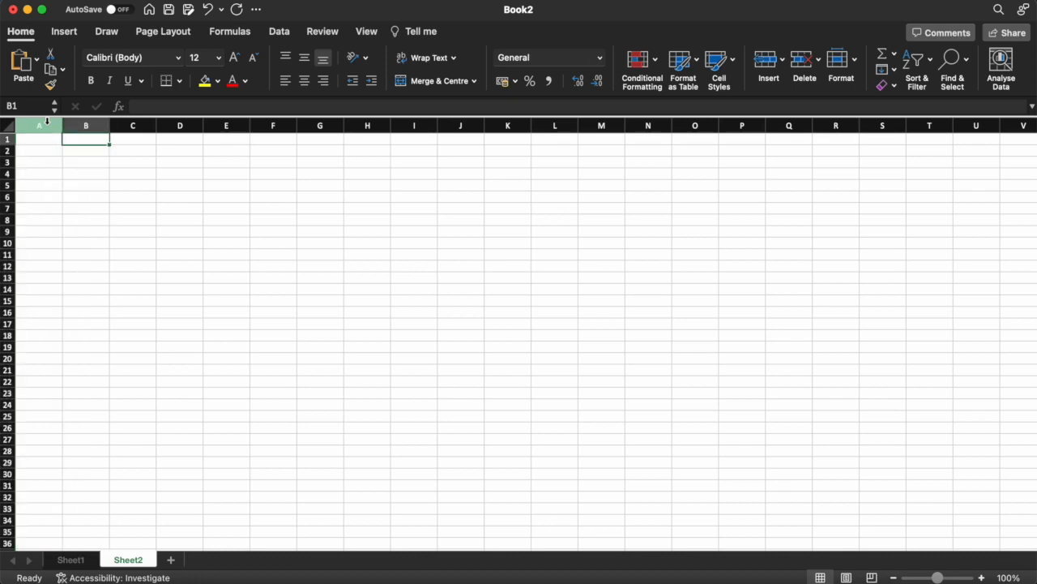
pyautogui.hscroll(10, 322, 495)
pyautogui.hscroll(20, 322, 495)
pyautogui.hscroll(15, 638, 280)
pyautogui.hscroll(20, 638, 281)
pyautogui.hscroll(-20, 638, 280)
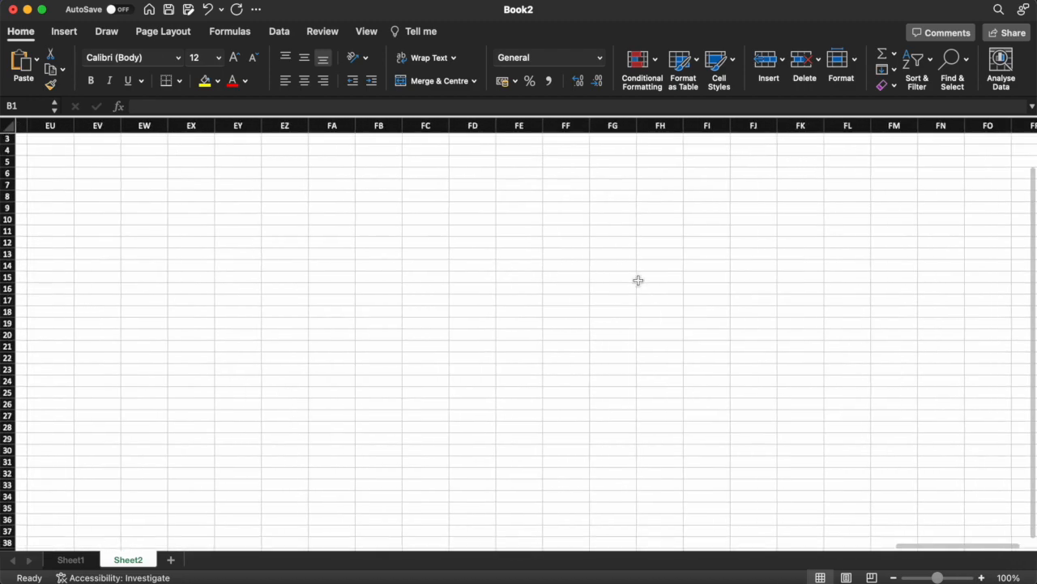
pyautogui.hscroll(-20, 638, 281)
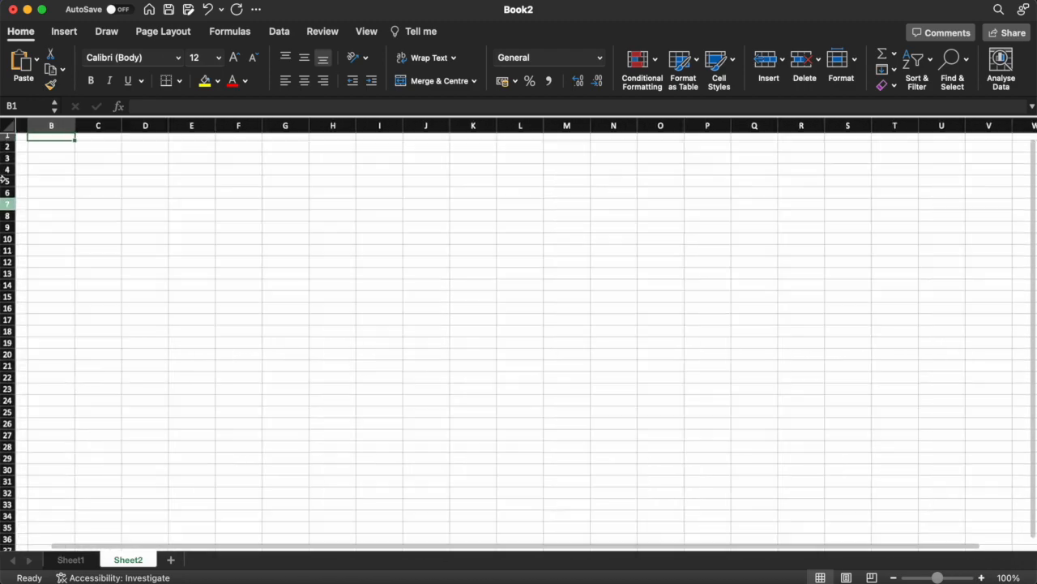
# Select whole rows 2 to 5 one at a time
pyautogui.click(6, 149)
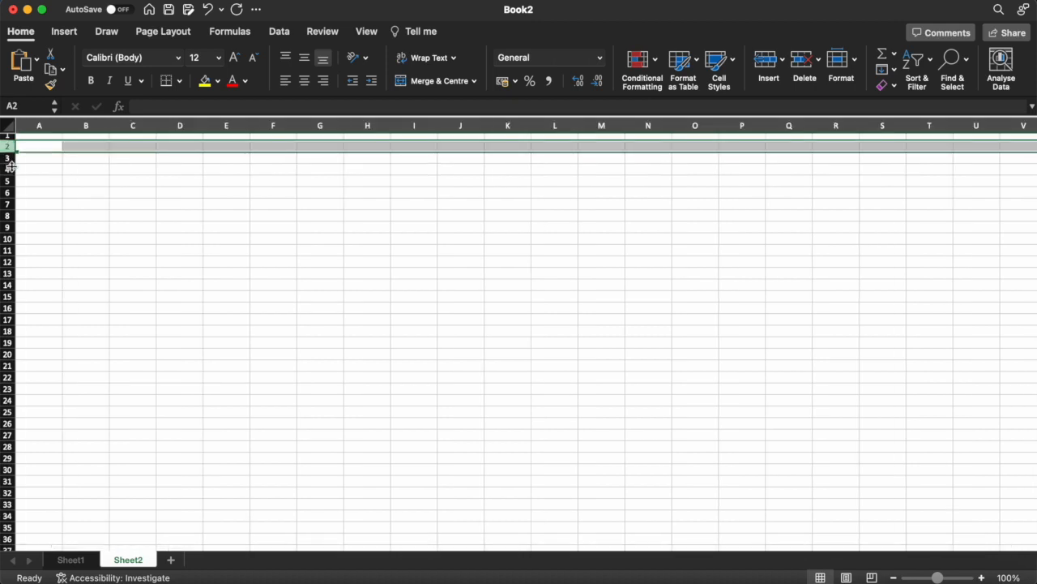
pyautogui.click(6, 158)
pyautogui.click(6, 168)
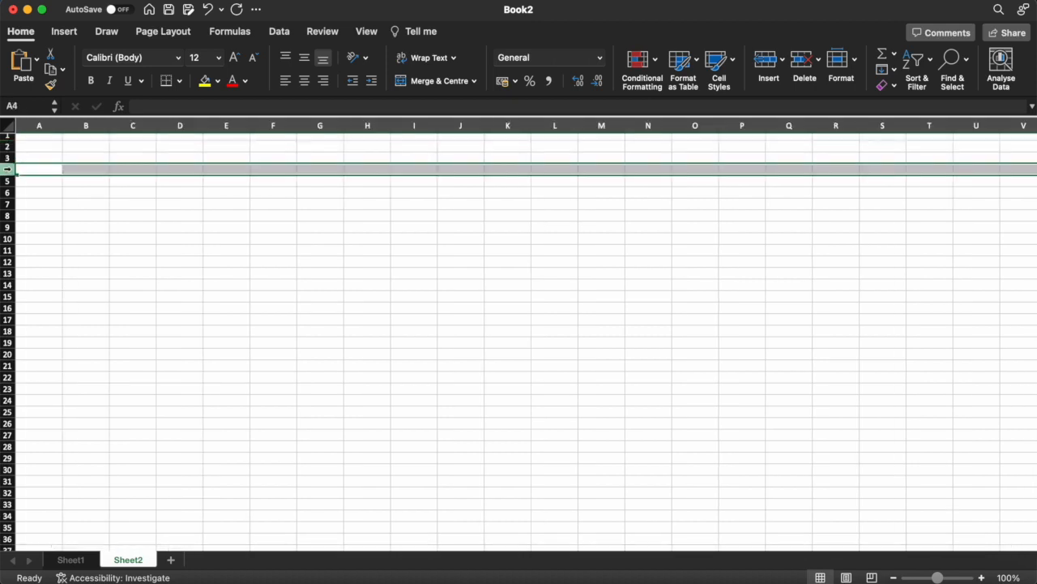
pyautogui.click(7, 181)
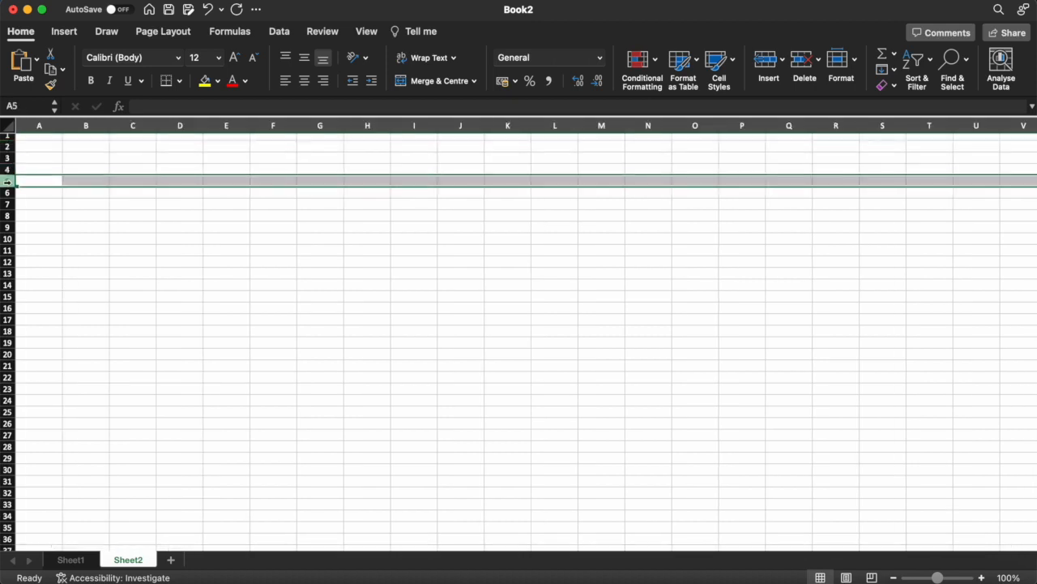
# Select single cells one at a time: B3, followed by A1 through D1 along the first row
pyautogui.click(90, 158)
pyautogui.scroll(1, 91, 160)
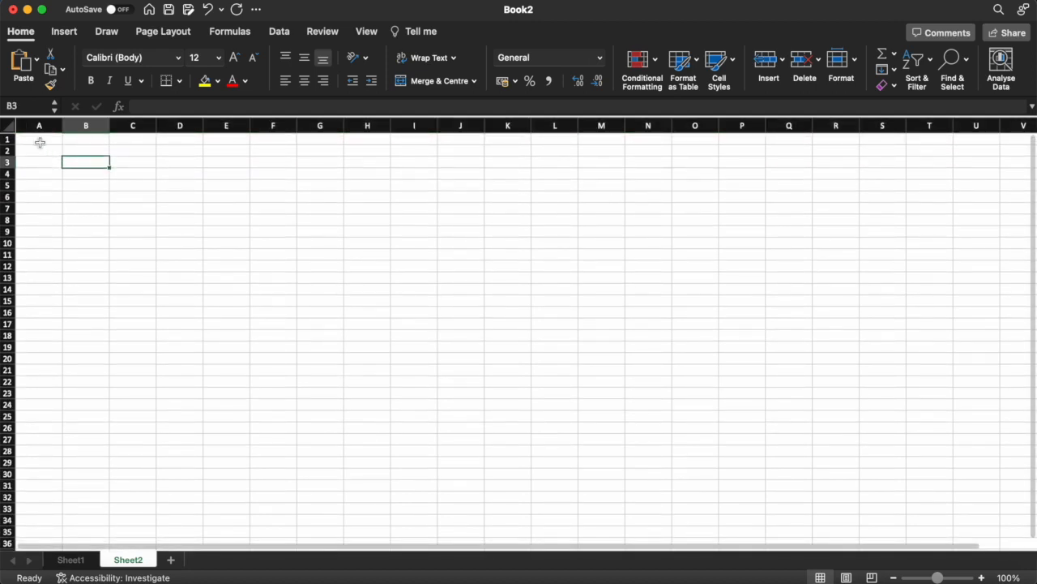
pyautogui.click(38, 141)
pyautogui.click(89, 140)
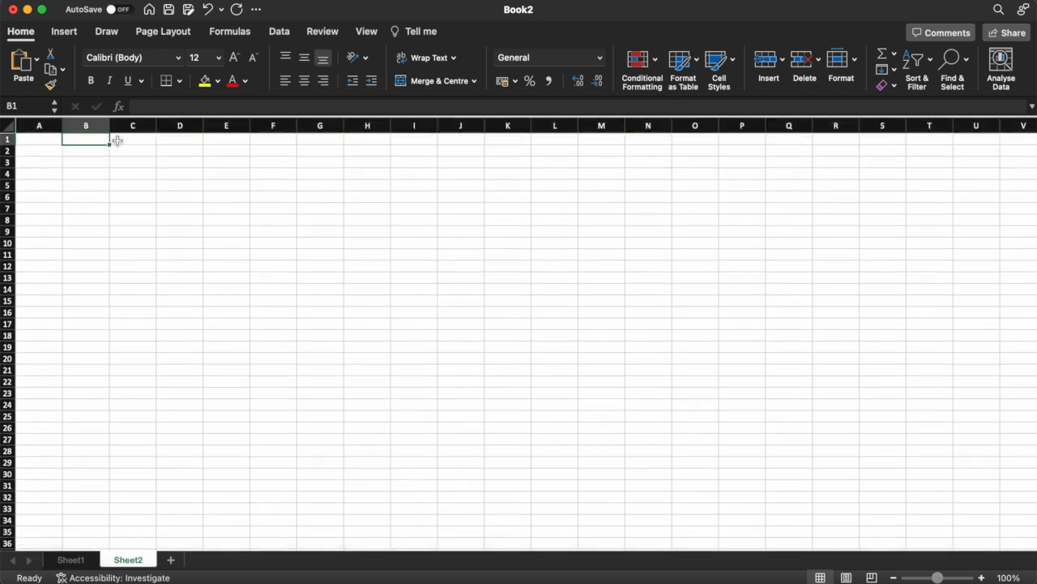
pyautogui.click(118, 140)
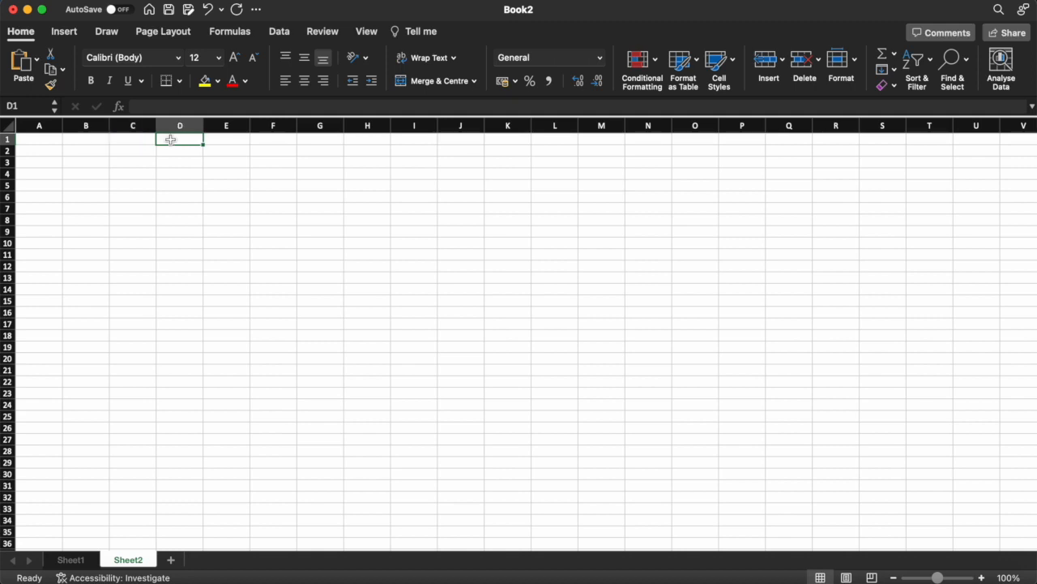
# Select single cells around the sheet one at a time, including C2, D7 and E6, ending on A1
pyautogui.click(182, 167)
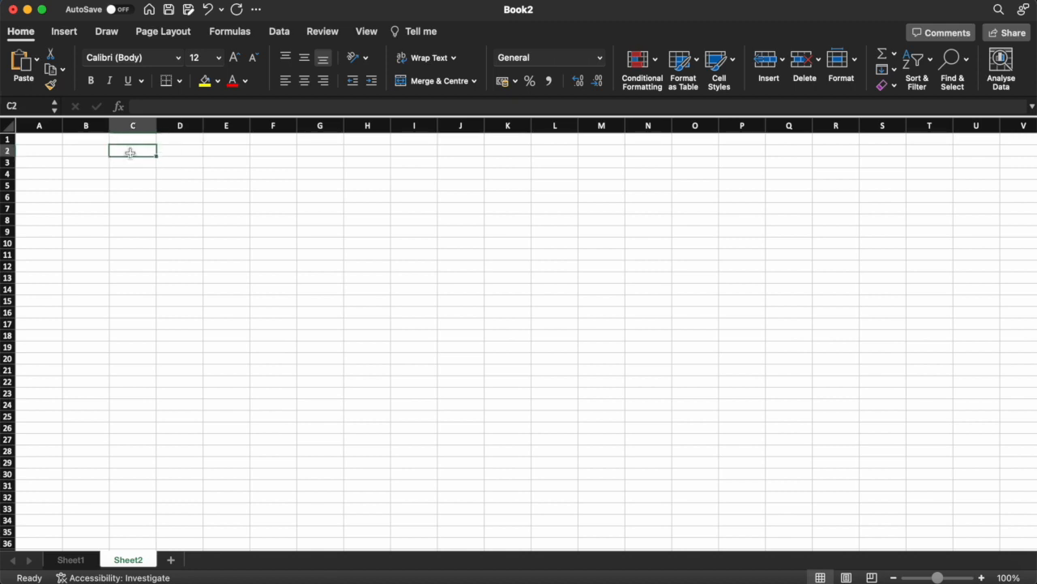
pyautogui.click(179, 211)
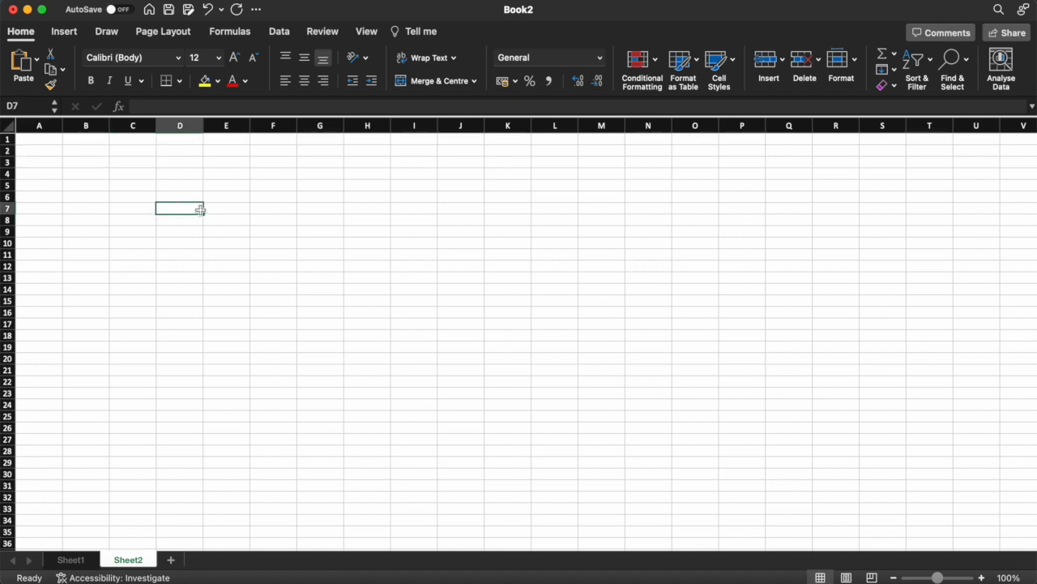
pyautogui.click(229, 199)
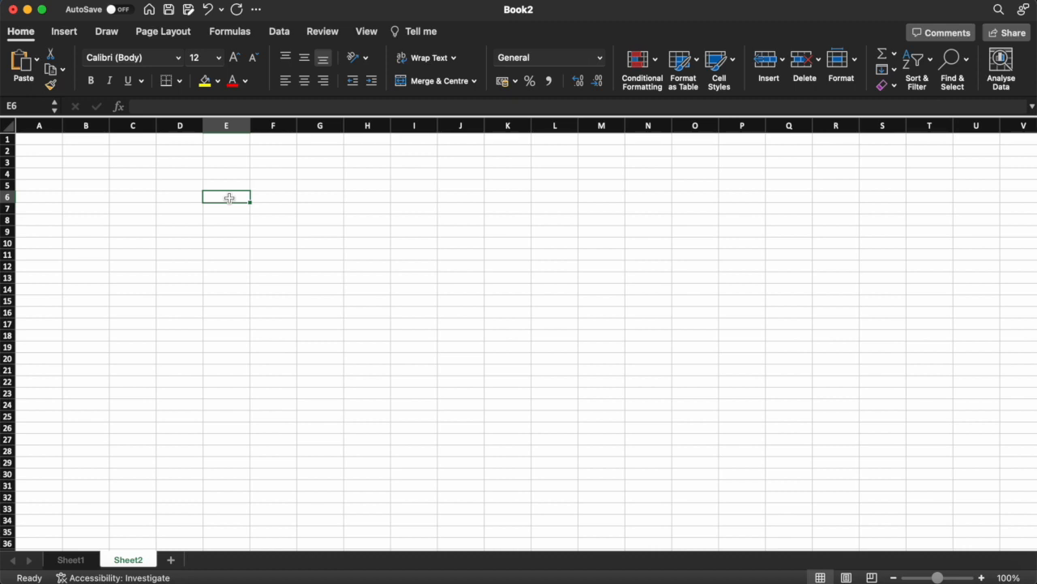
pyautogui.hotkey('ctrl', 'Home')
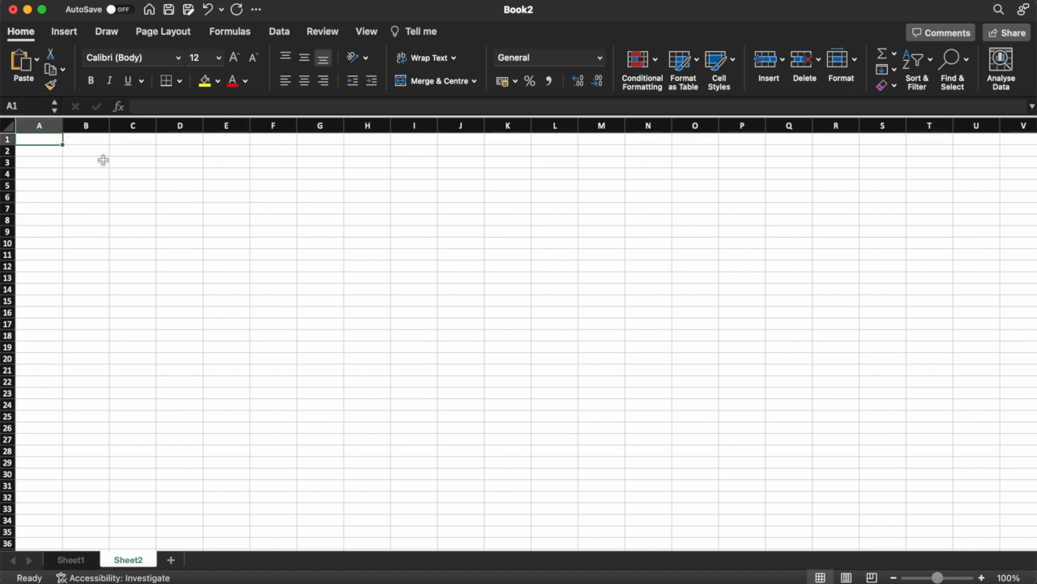
# Enter the text "Hello World" in cell B2 and reselect that cell
pyautogui.click(80, 151)
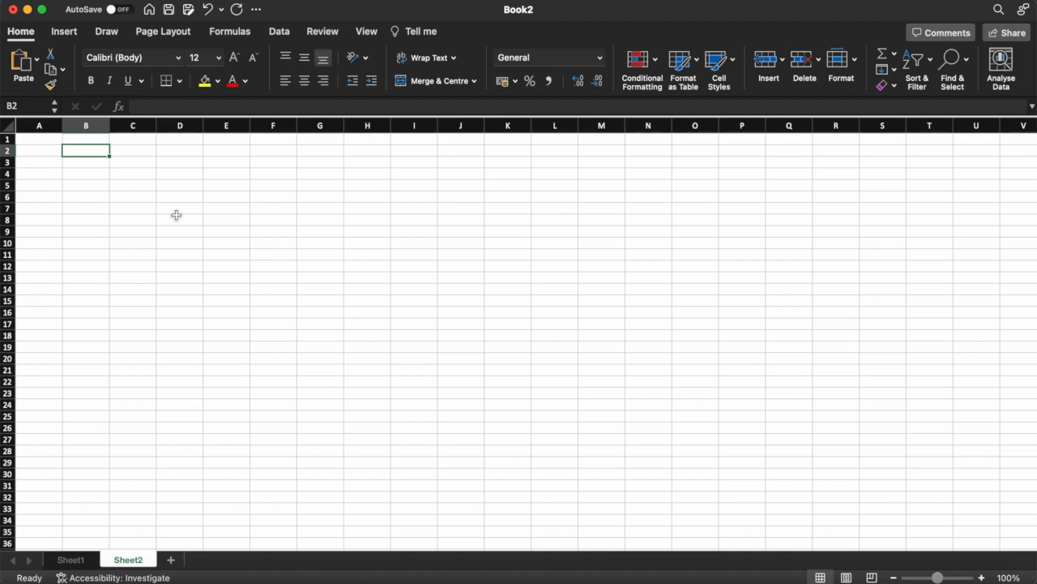
pyautogui.write('Hellow')
pyautogui.press('BackSpace')
pyautogui.write('World')
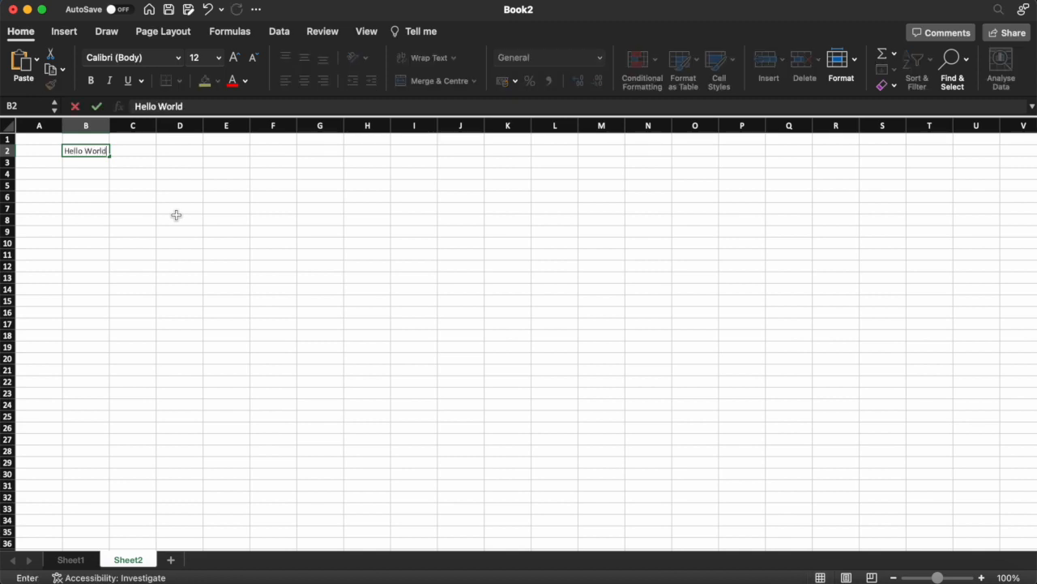
pyautogui.press('Return')
pyautogui.press('Up')
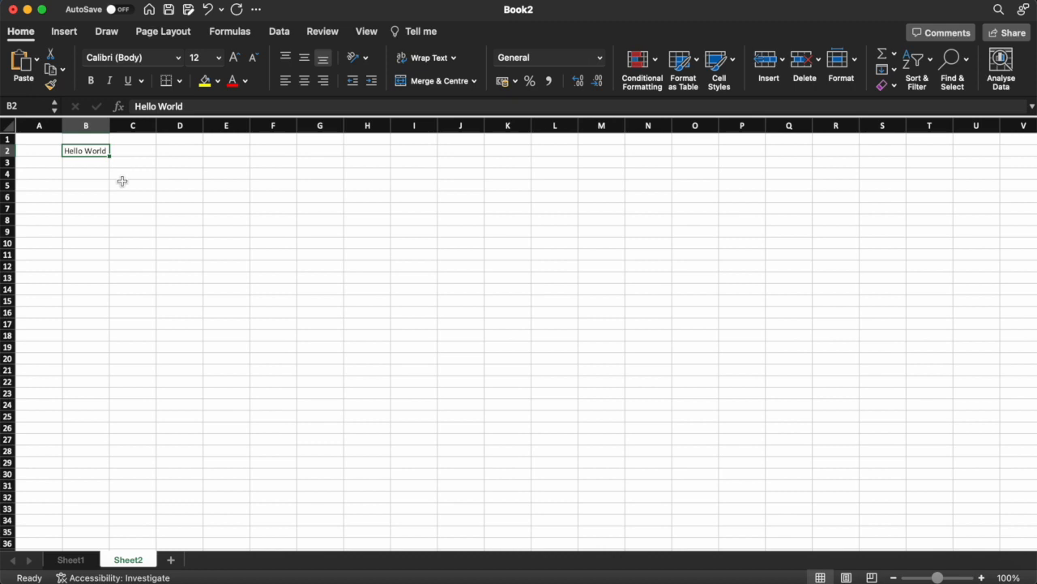
# Enter the text "MS Excel" in cell B3, directly below Hello World
pyautogui.click(88, 165)
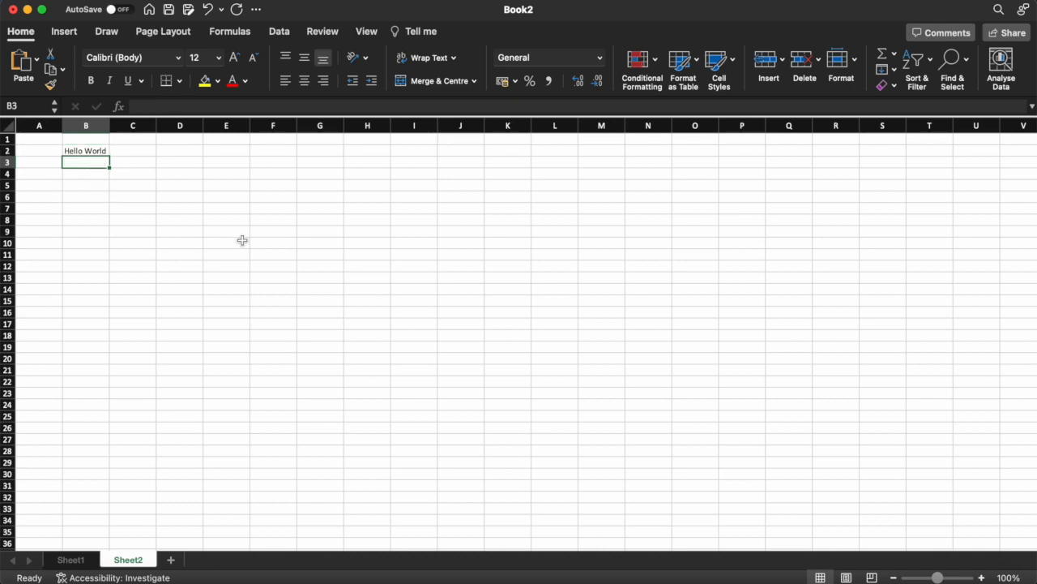
pyautogui.press('Up')
pyautogui.press('Down')
pyautogui.write('MS Excel')
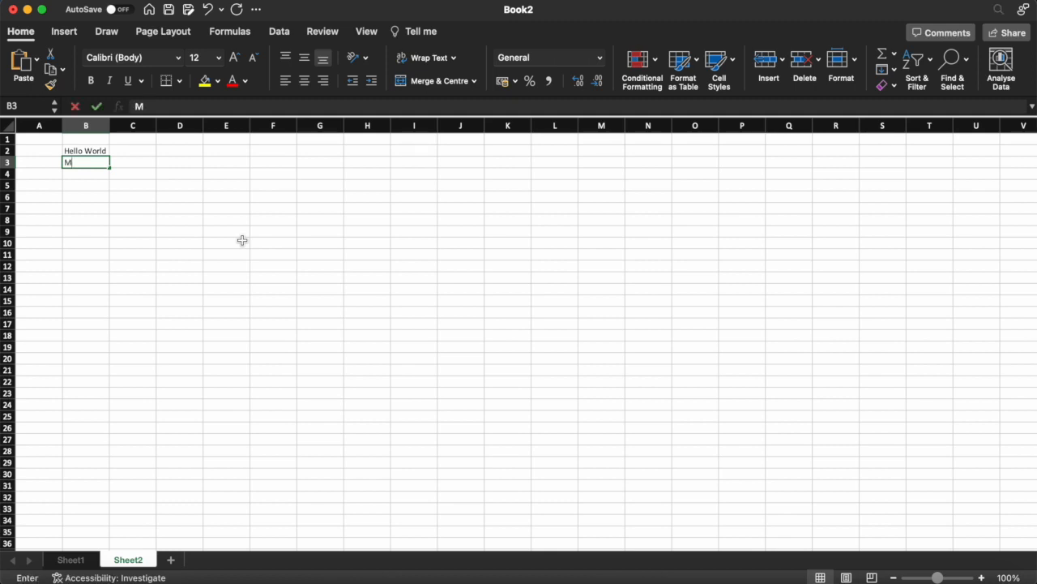
pyautogui.press('Return')
pyautogui.press('Up')
# Enter a sentence in cell C3 reading "Hello my name is" followed by the person's first name
pyautogui.press('Right')
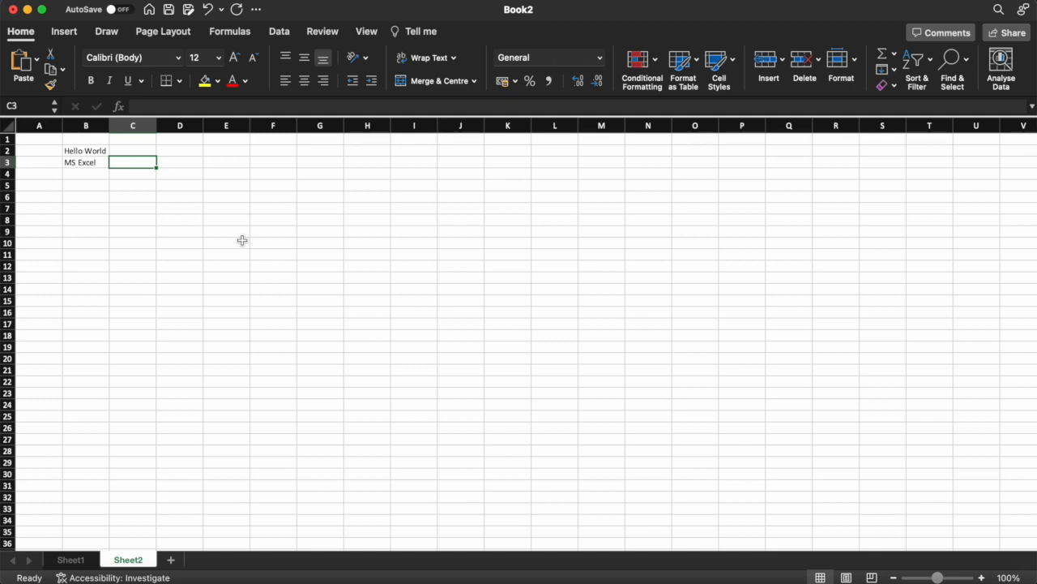
pyautogui.write('Hello')
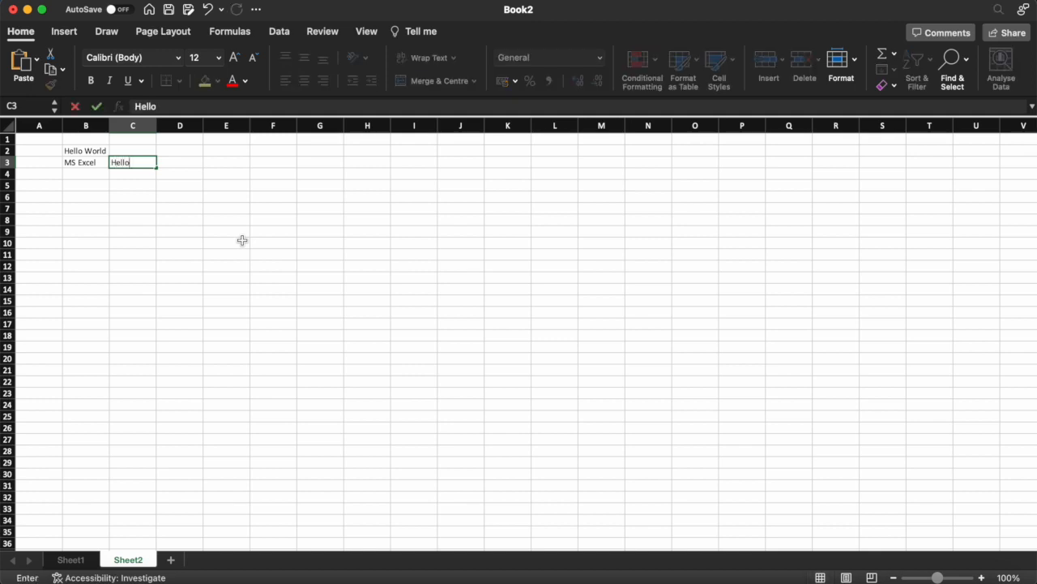
pyautogui.write(' my name ois')
pyautogui.press('BackSpace')
pyautogui.press('BackSpace')
pyautogui.write('is Gaurav')
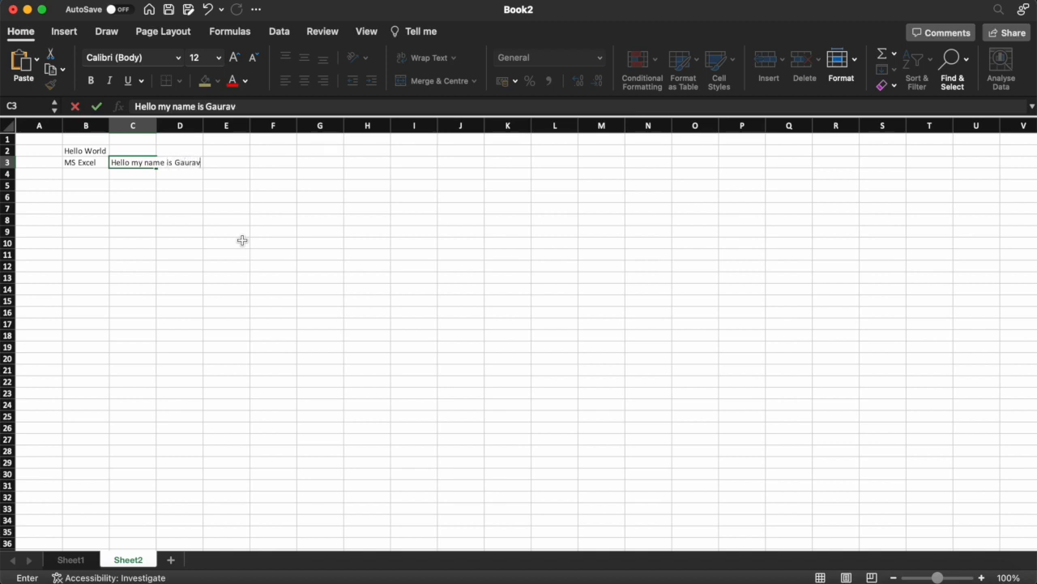
pyautogui.press('Return')
pyautogui.press('Up')
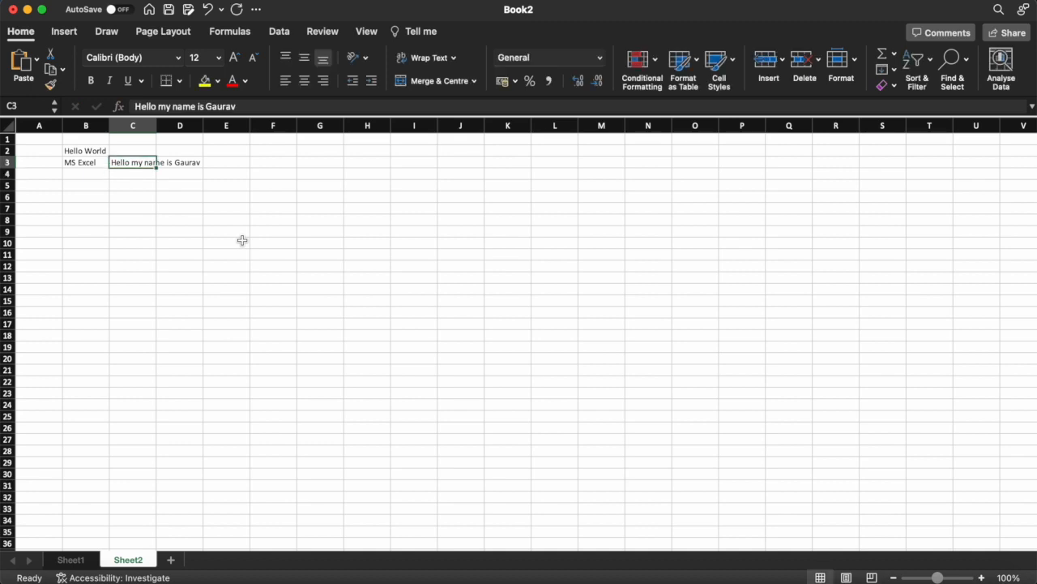
# Enter the numbers 12, 10 and 14 down column B in cells B5 to B7
pyautogui.press('Down')
pyautogui.press('Down')
pyautogui.press('Left')
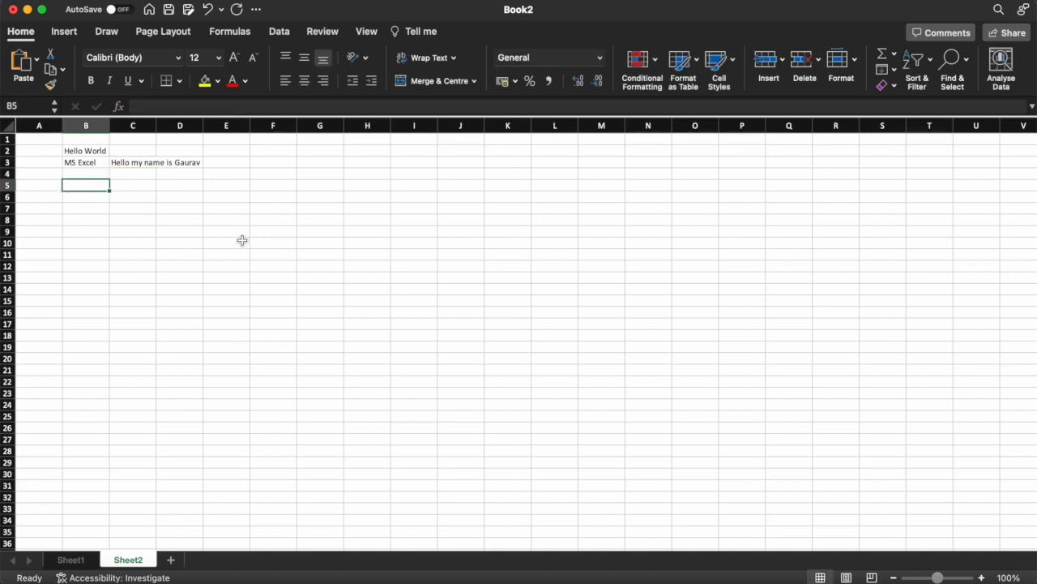
pyautogui.write('12')
pyautogui.press('Return')
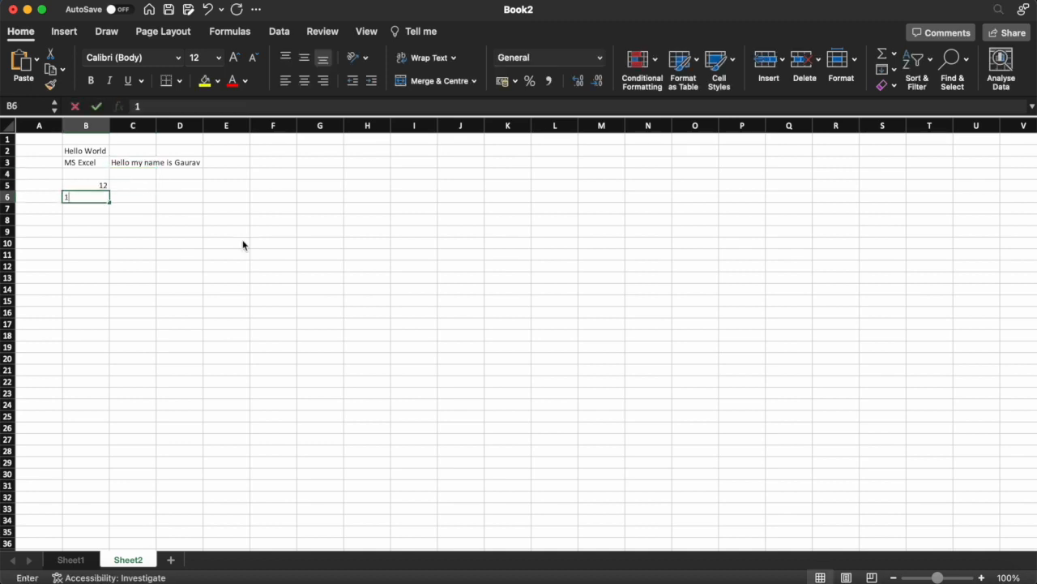
pyautogui.write('12')
pyautogui.press('BackSpace')
pyautogui.write('0')
pyautogui.press('Return')
pyautogui.write('14')
pyautogui.press('Return')
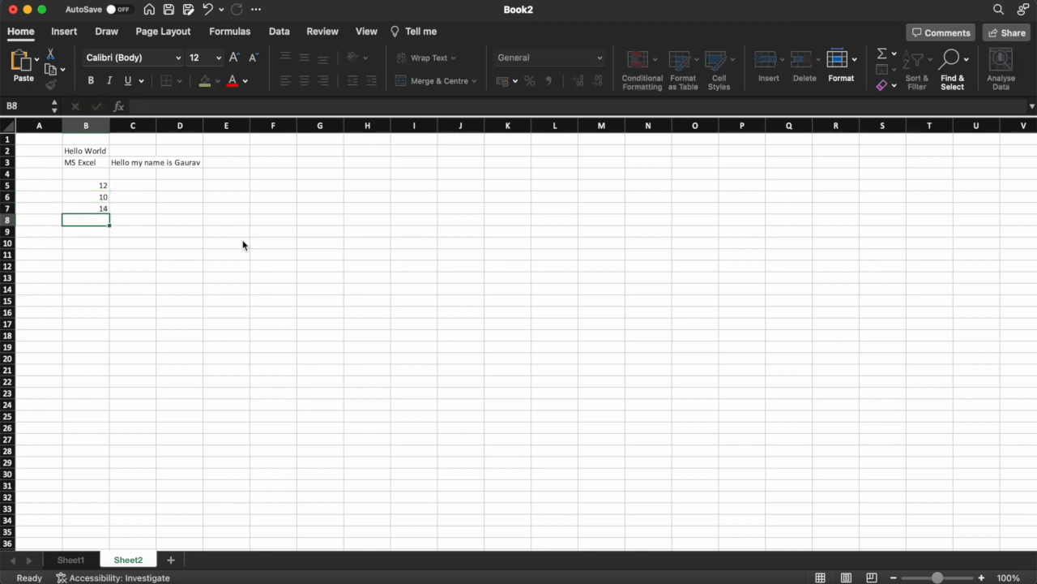
pyautogui.press('Up')
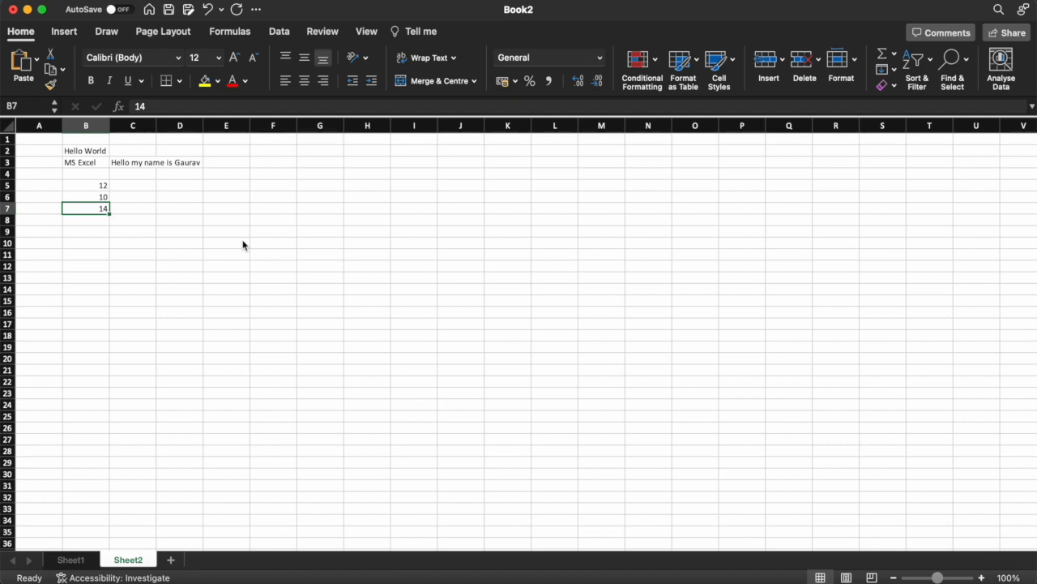
pyautogui.press('Down')
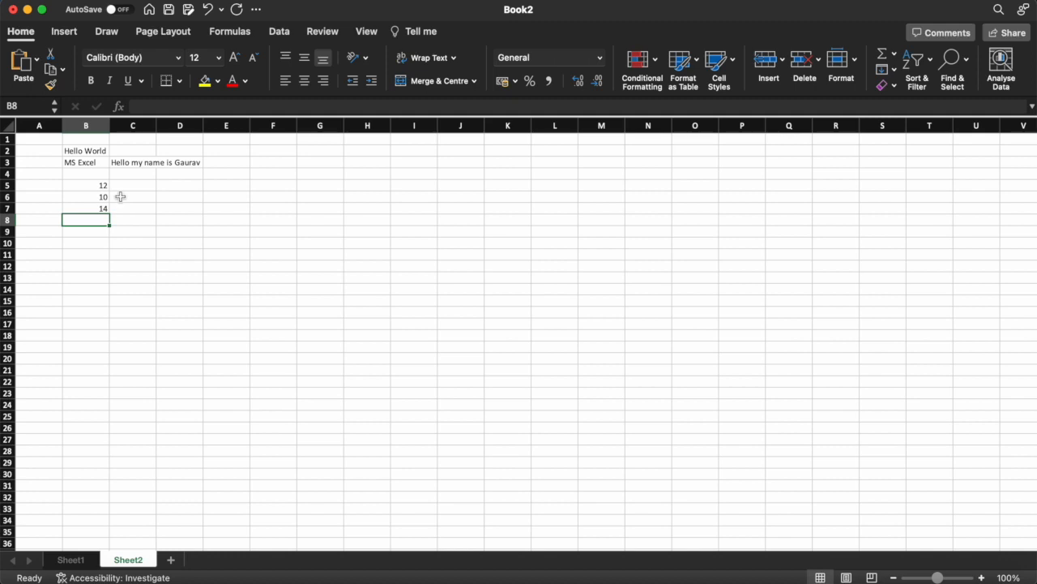
# Apply and remove bold, followed by italic, on the Hello World text in B2
pyautogui.click(104, 152)
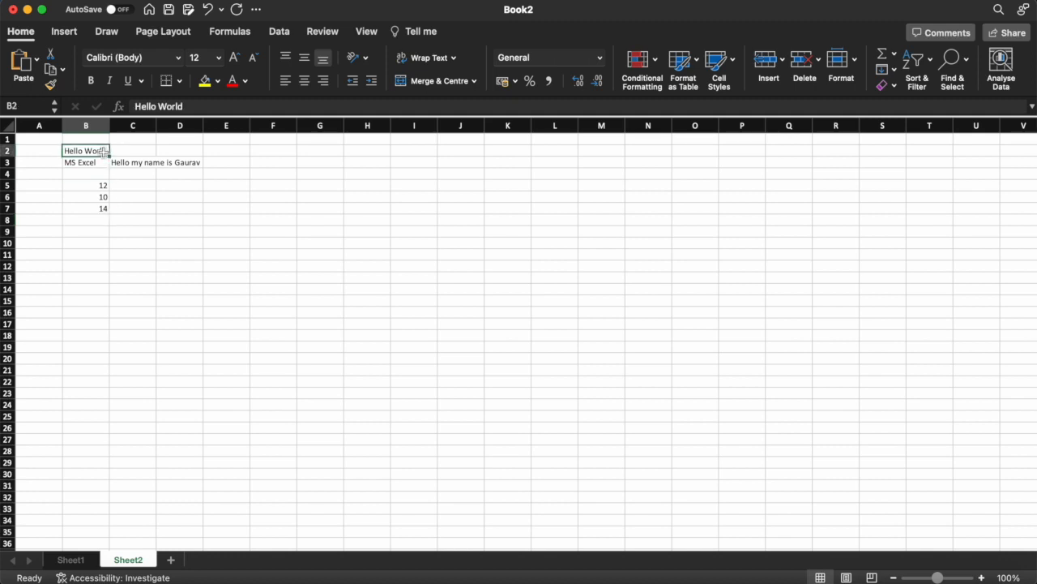
pyautogui.click(92, 83)
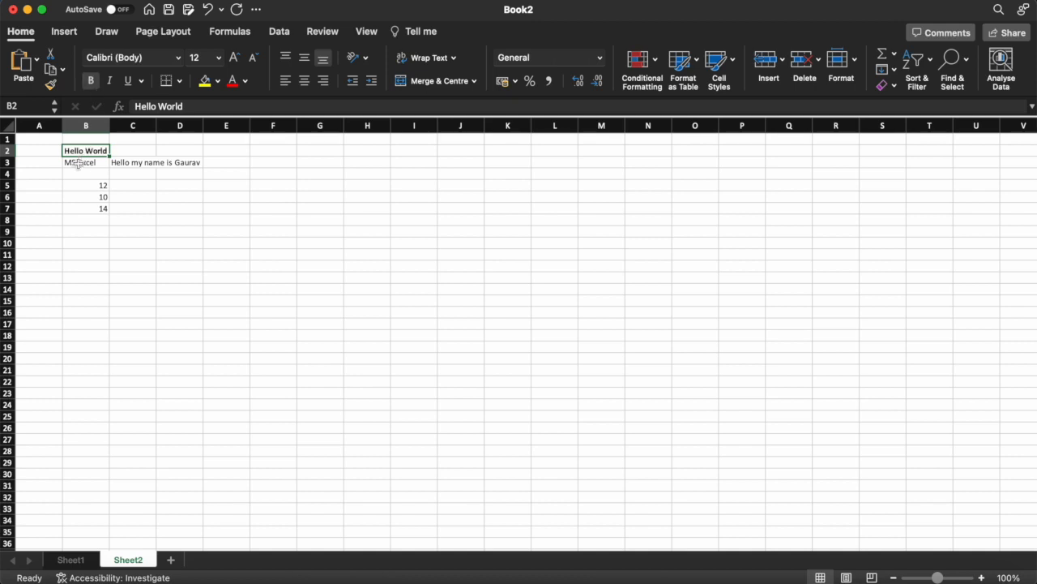
pyautogui.click(93, 84)
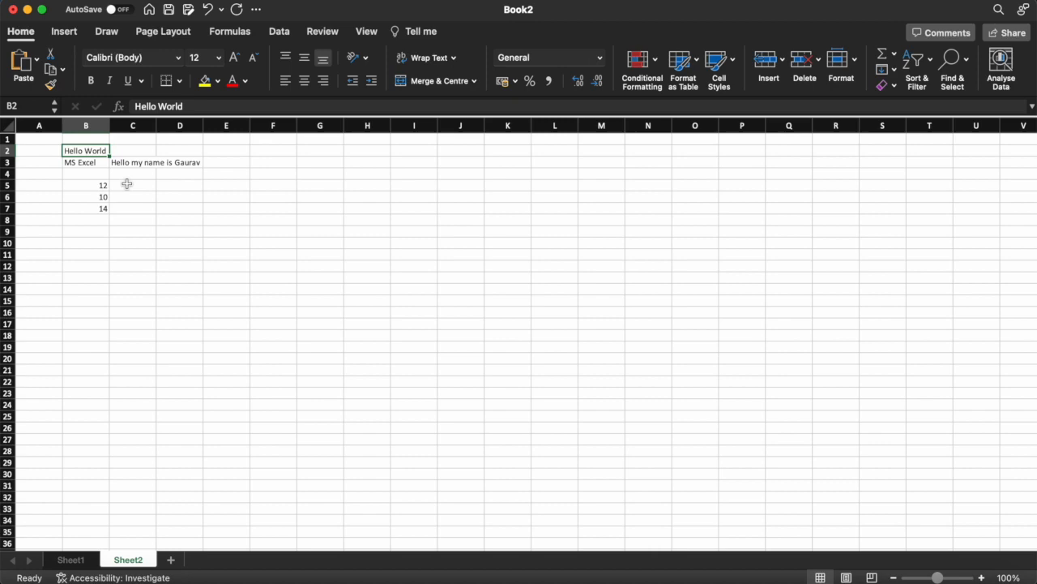
pyautogui.click(111, 83)
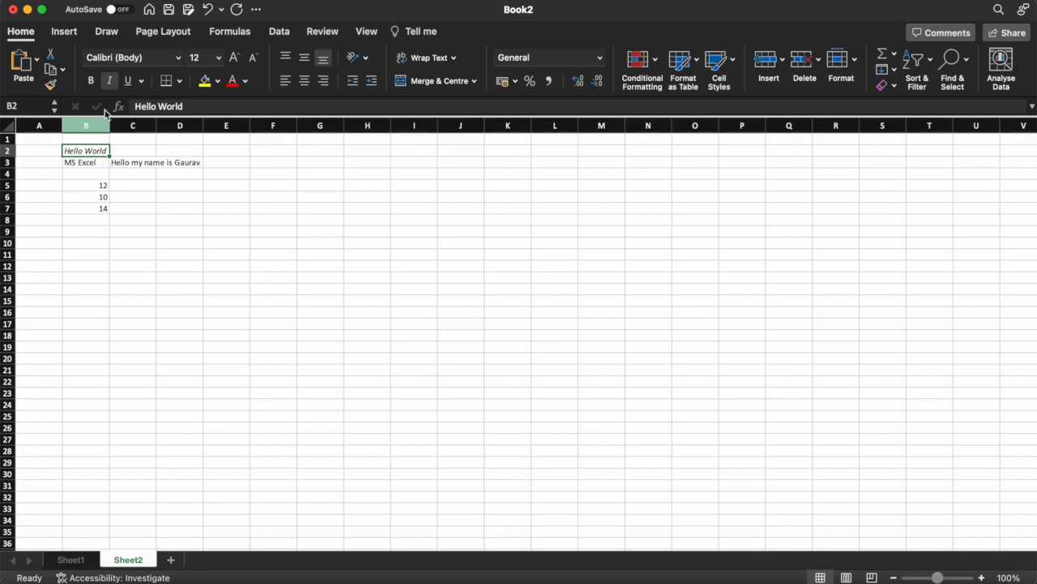
pyautogui.click(110, 81)
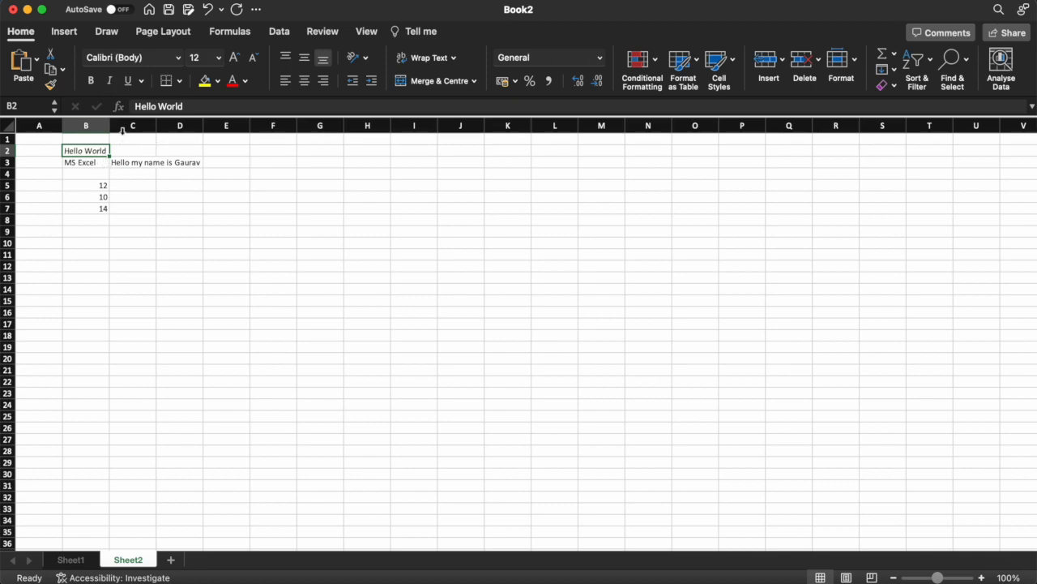
# Apply and remove a single underline, followed by a double underline, on the Hello World text in B2
pyautogui.click(131, 82)
pyautogui.click(130, 82)
pyautogui.click(142, 82)
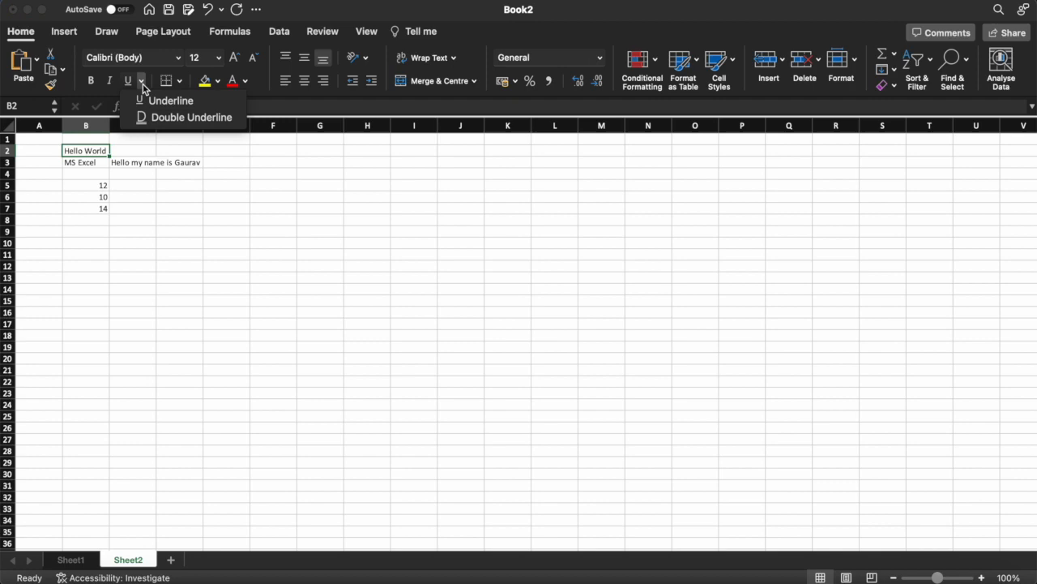
pyautogui.click(171, 121)
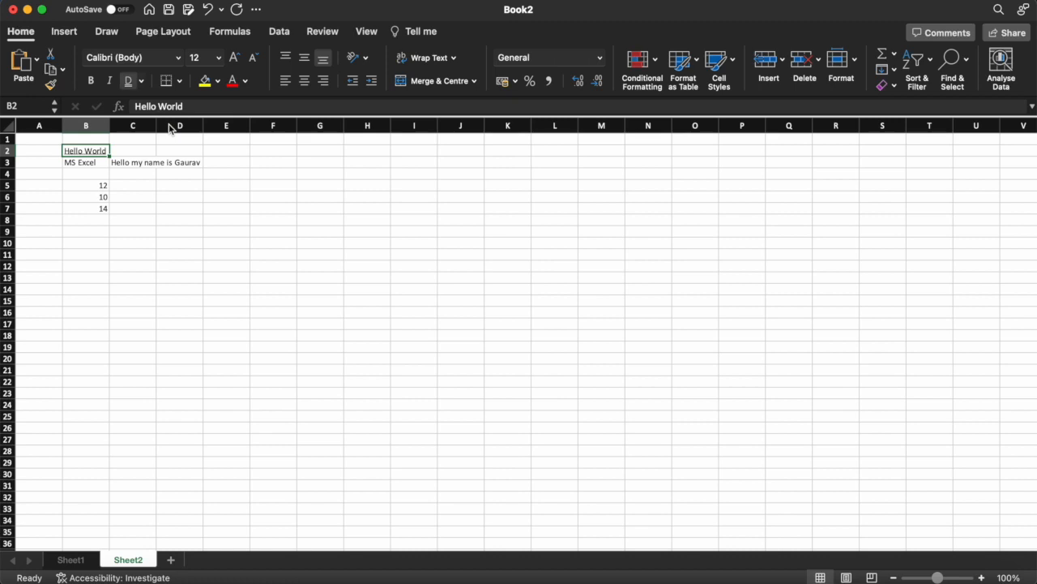
pyautogui.click(115, 185)
pyautogui.click(91, 151)
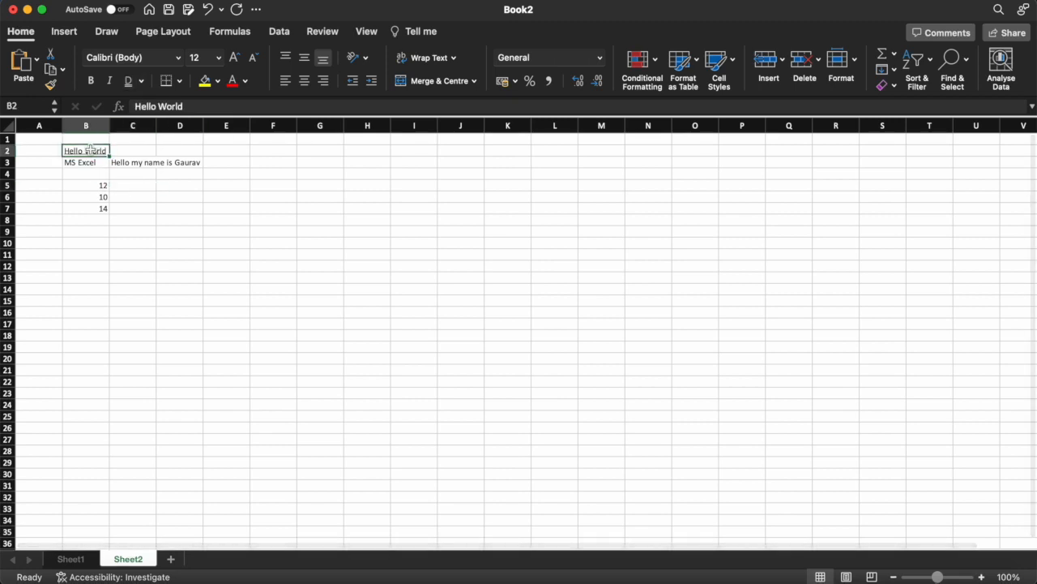
pyautogui.click(144, 82)
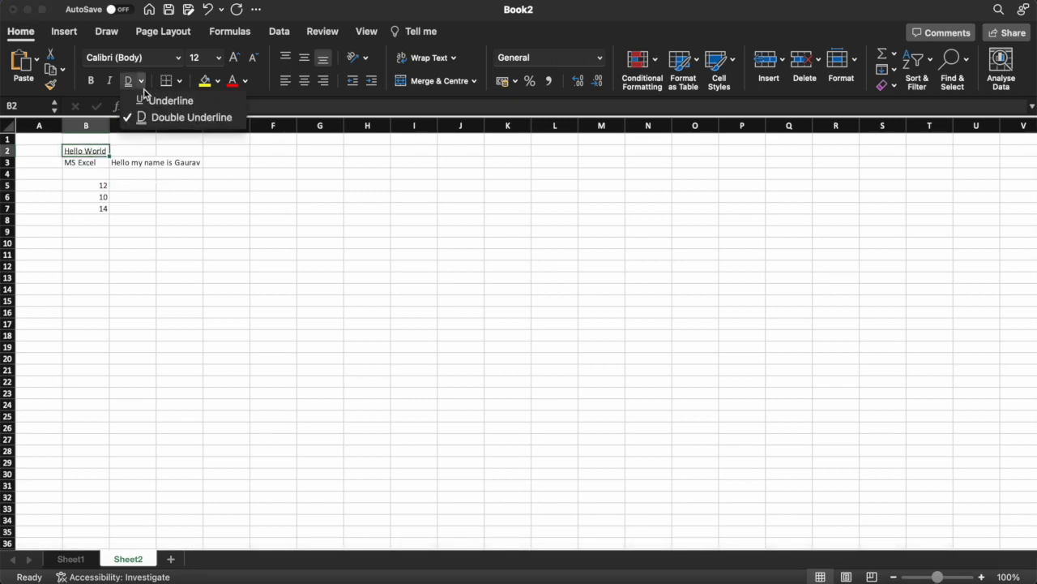
pyautogui.click(170, 120)
pyautogui.click(132, 151)
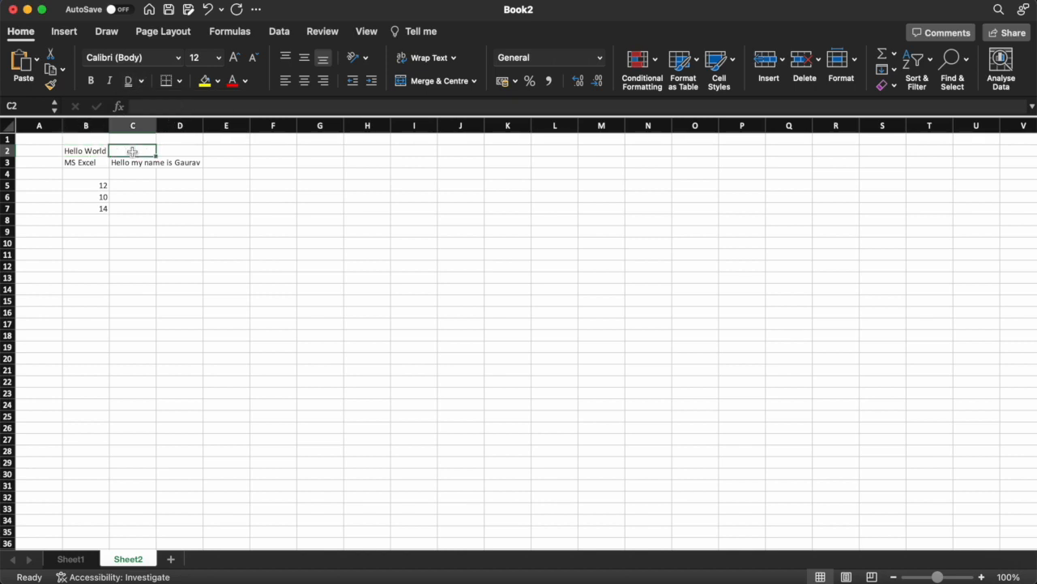
# Copy the Hello World text from cell B2 and paste it into E2
pyautogui.click(96, 152)
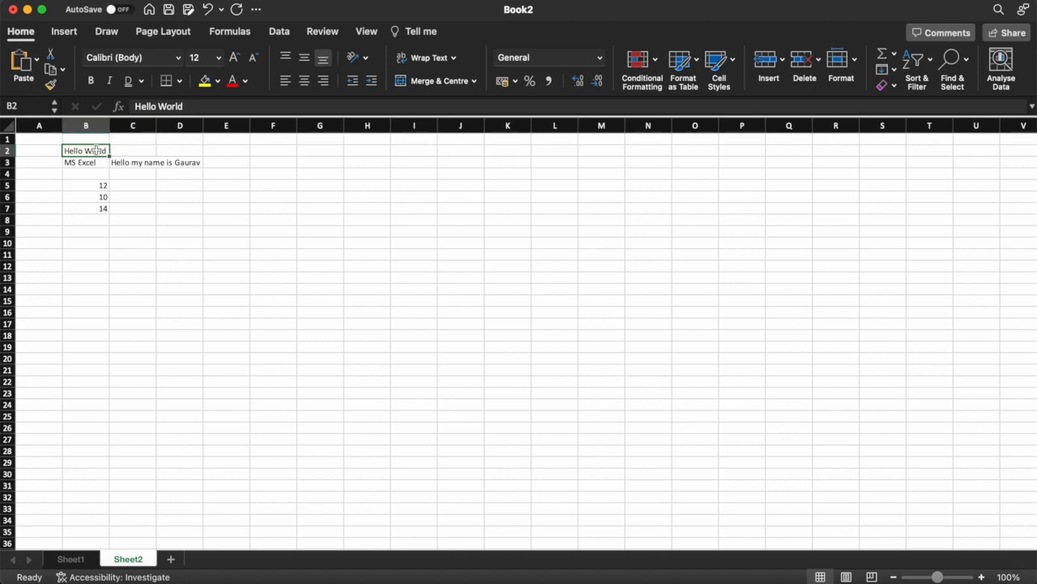
pyautogui.click(60, 70)
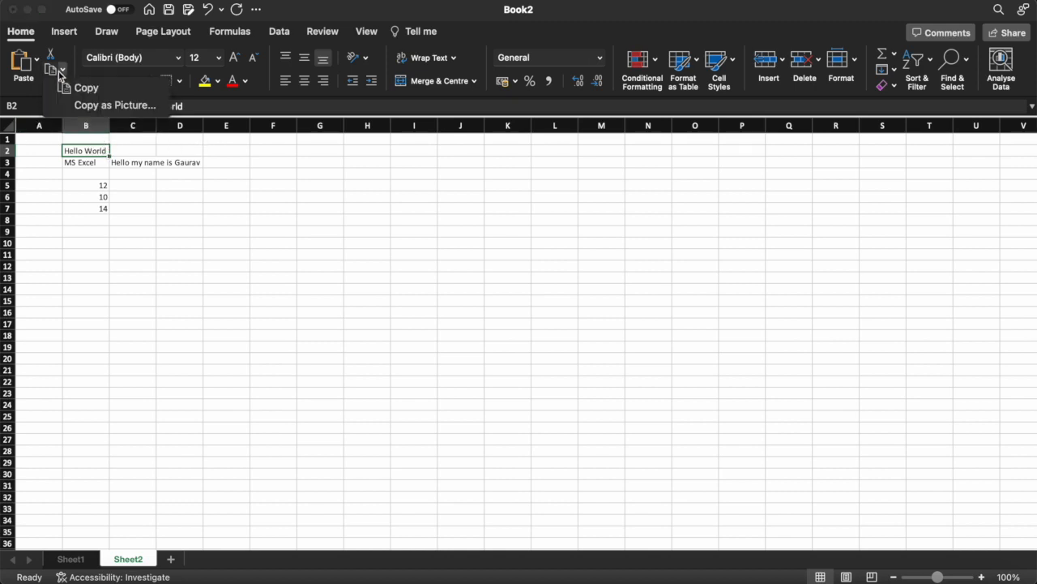
pyautogui.click(97, 90)
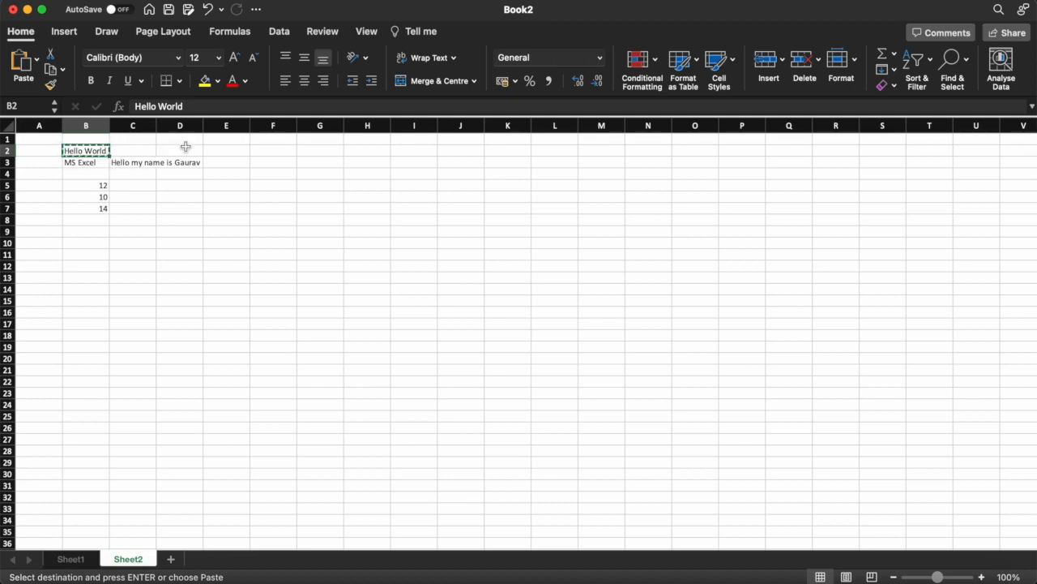
pyautogui.click(232, 150)
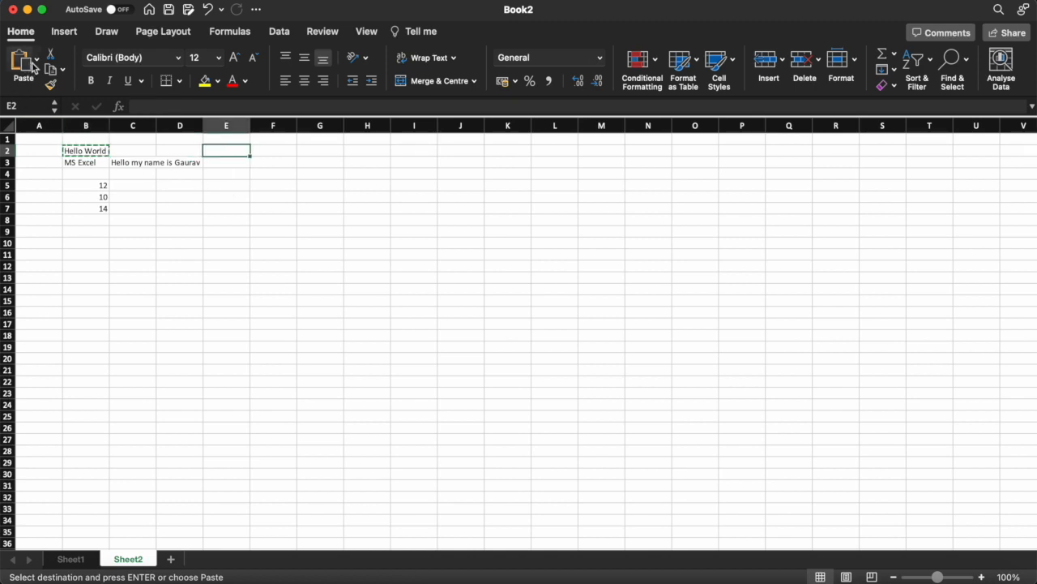
pyautogui.click(23, 65)
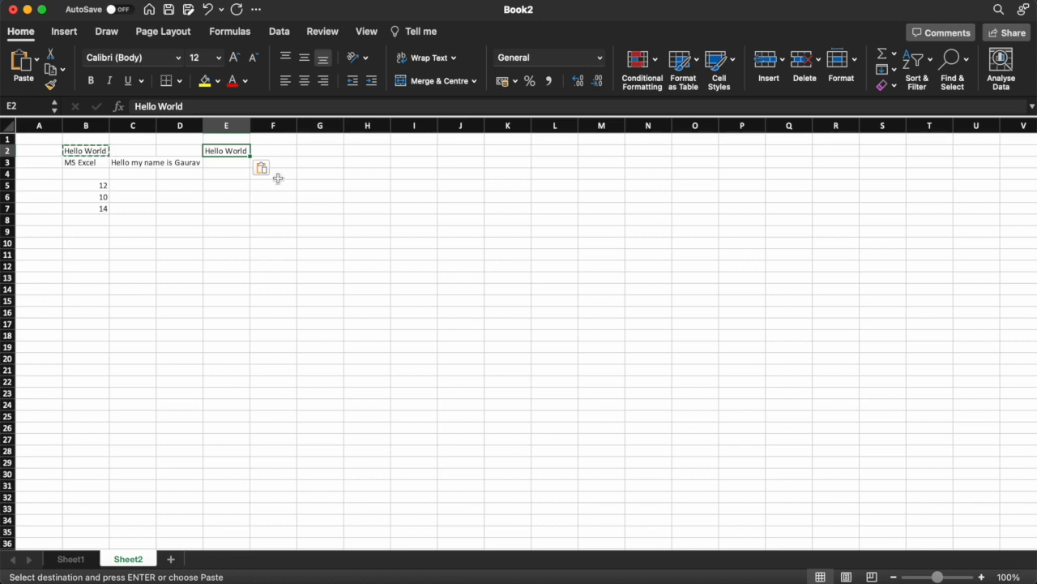
# Paste the copied Hello World text into cells F2, F3 and F4, and end the copy mode
pyautogui.click(293, 150)
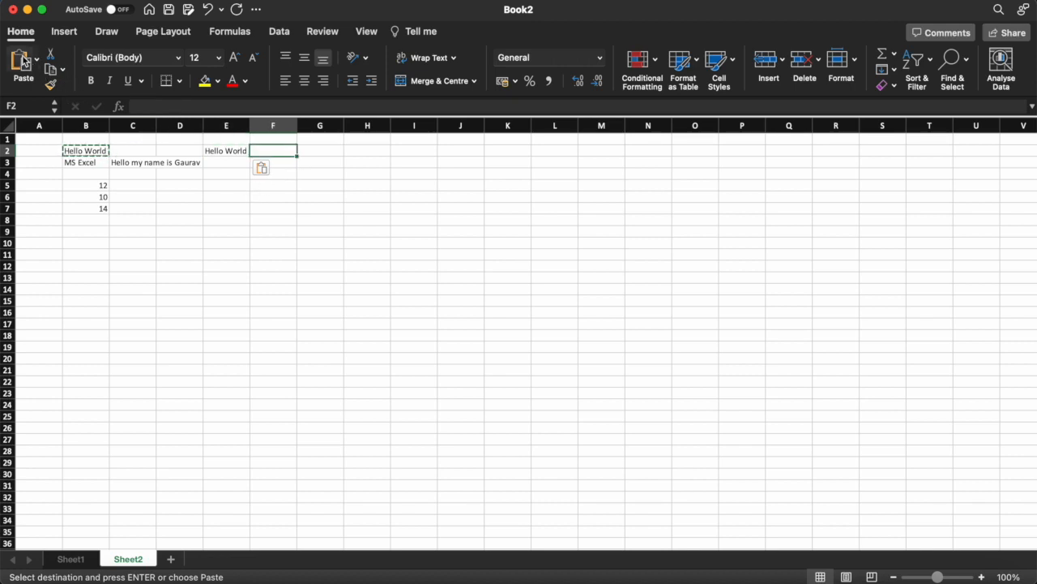
pyautogui.click(23, 64)
pyautogui.click(281, 163)
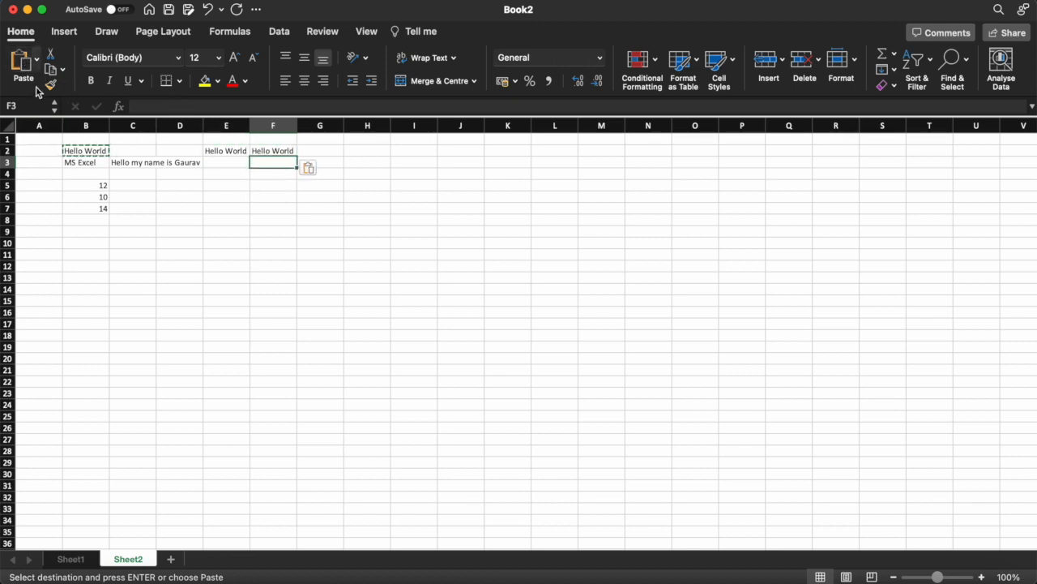
pyautogui.click(23, 63)
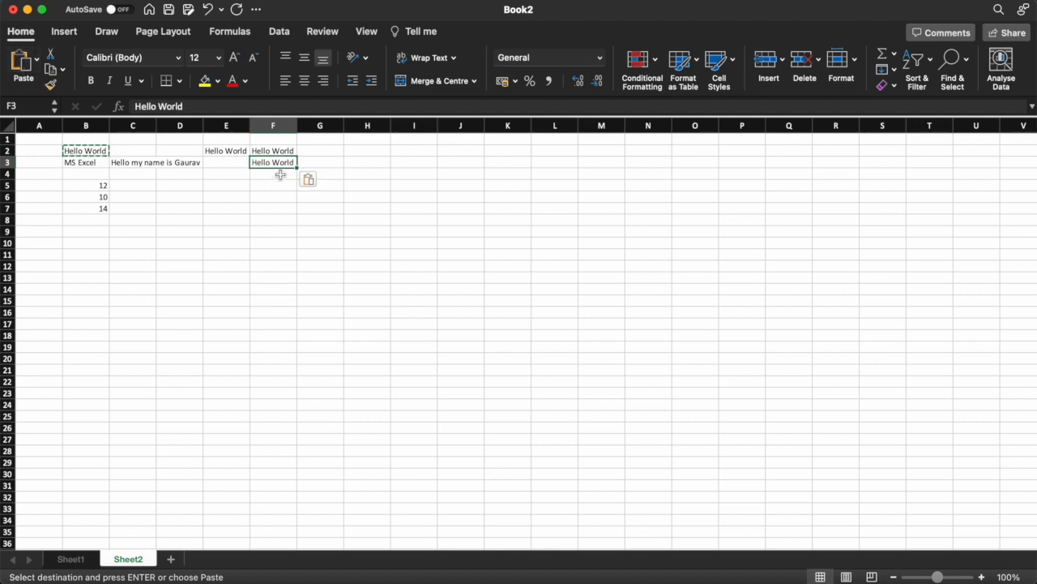
pyautogui.click(280, 174)
pyautogui.click(24, 64)
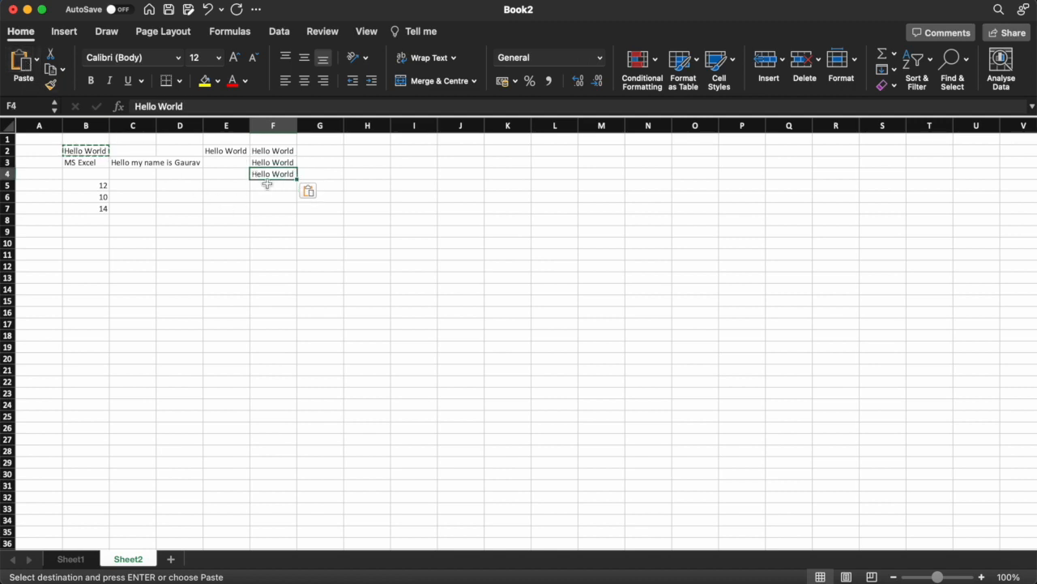
pyautogui.press('Escape')
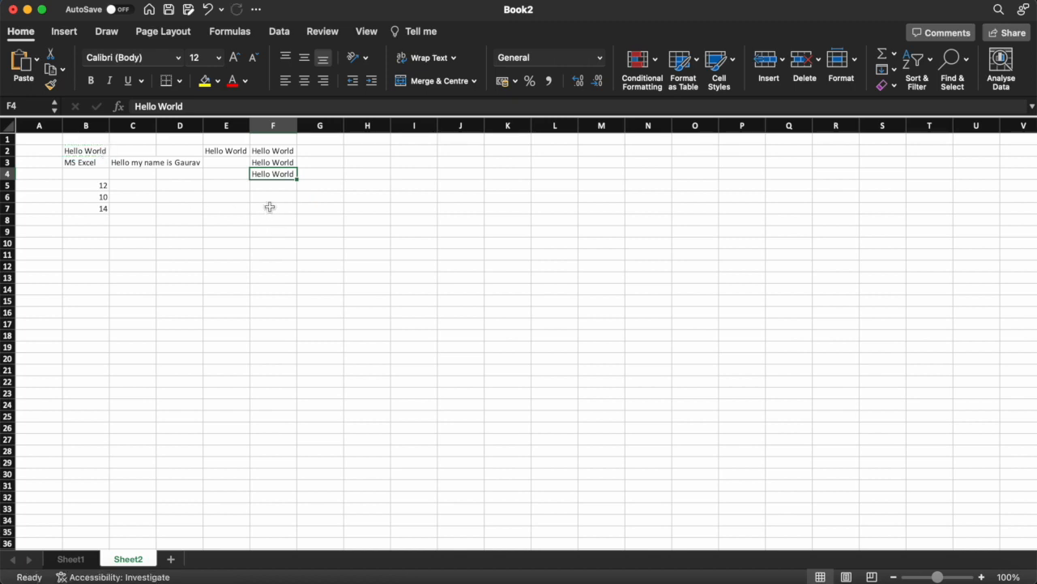
pyautogui.click(270, 208)
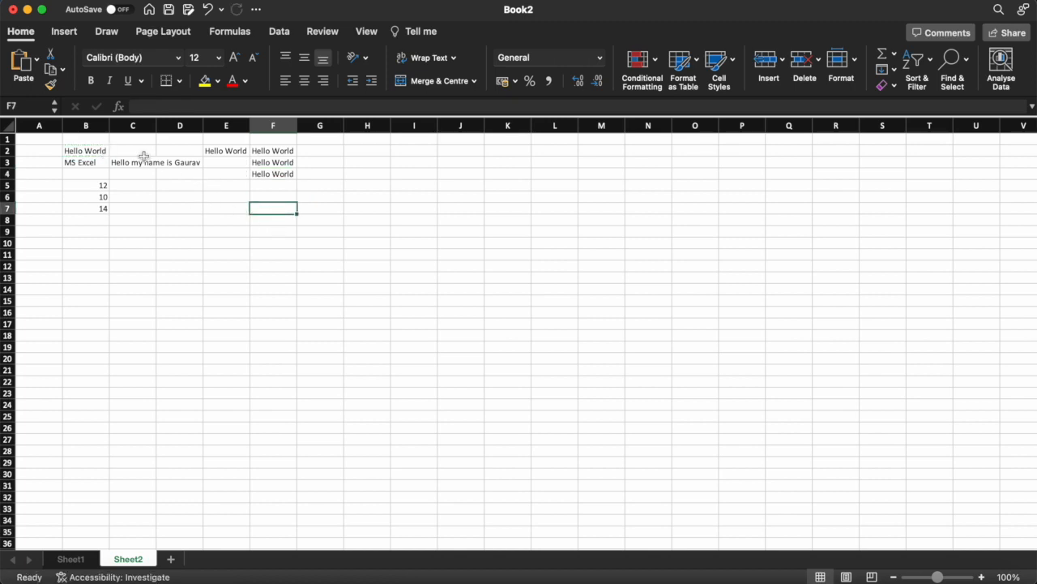
# Enlarge the Hello World text in B2 stepwise to font size 22
pyautogui.click(85, 150)
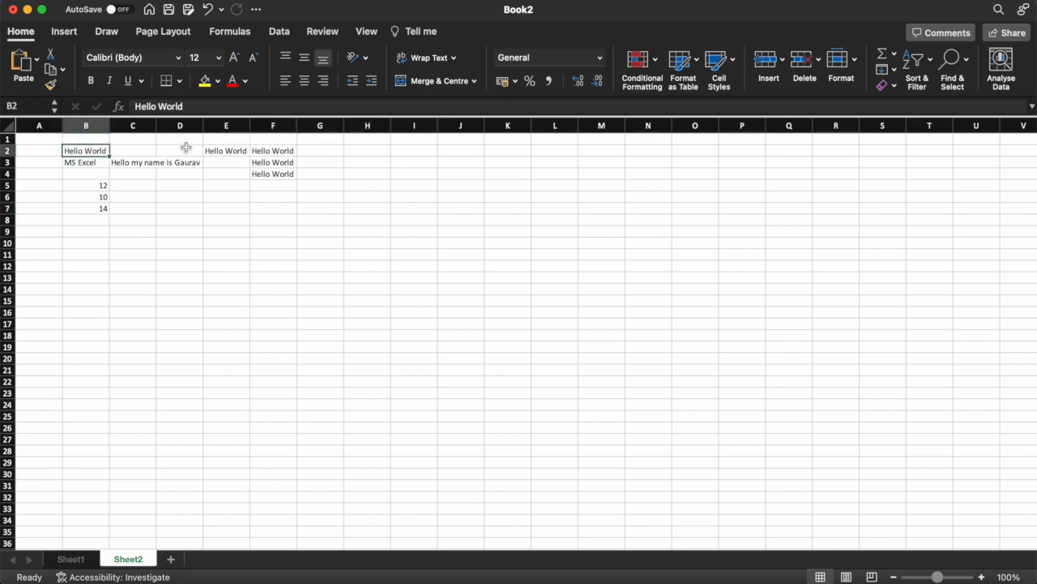
pyautogui.click(236, 65)
pyautogui.click(236, 65)
pyautogui.click(236, 64)
pyautogui.click(236, 65)
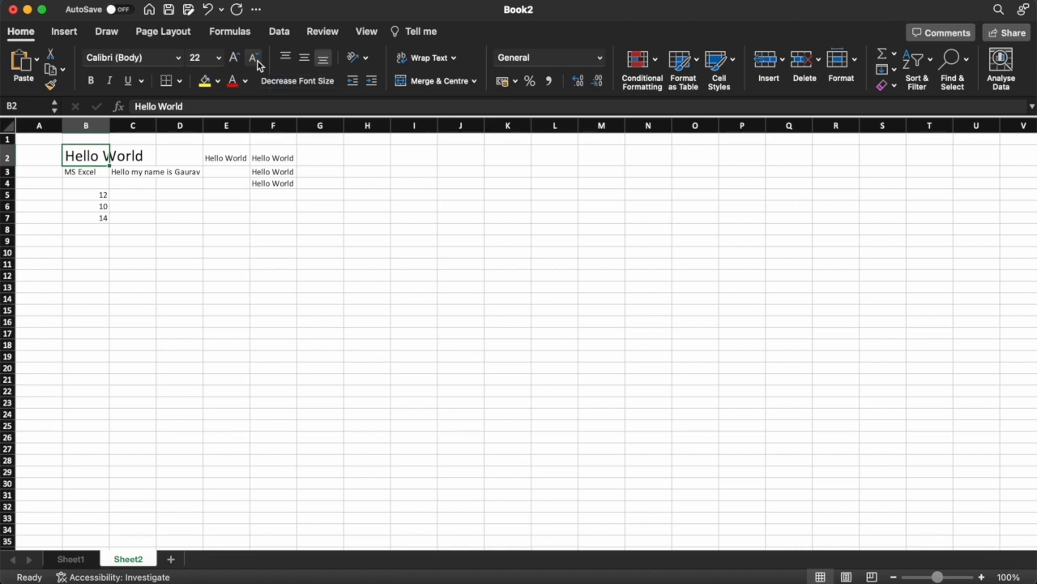
# Shrink the Hello World text in B2 stepwise to font size 12
pyautogui.click(254, 59)
pyautogui.click(253, 59)
pyautogui.click(254, 59)
pyautogui.click(256, 60)
pyautogui.click(255, 60)
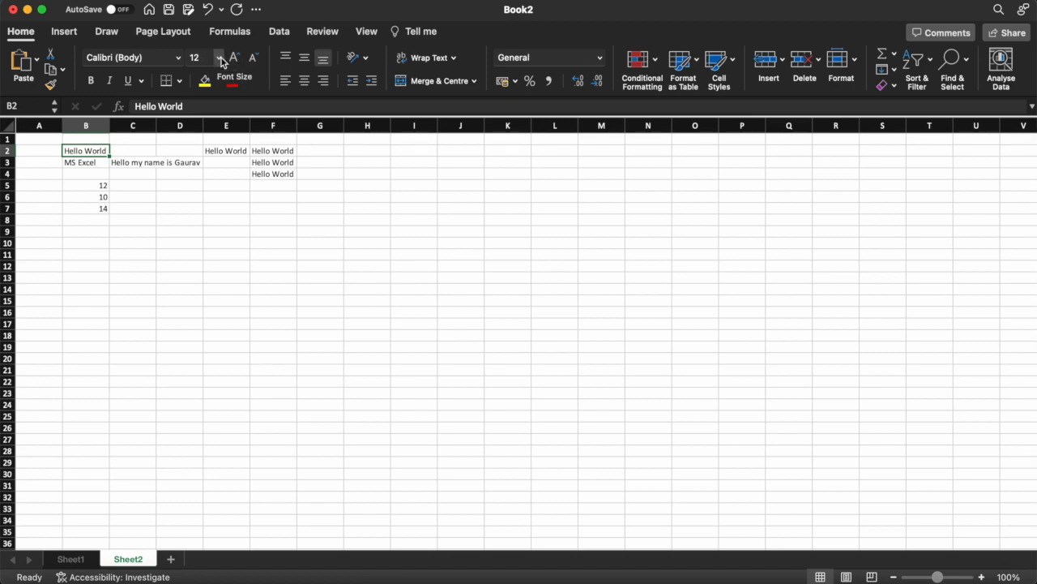
# Set the font size of the Hello World text in B2 to 14
pyautogui.click(220, 59)
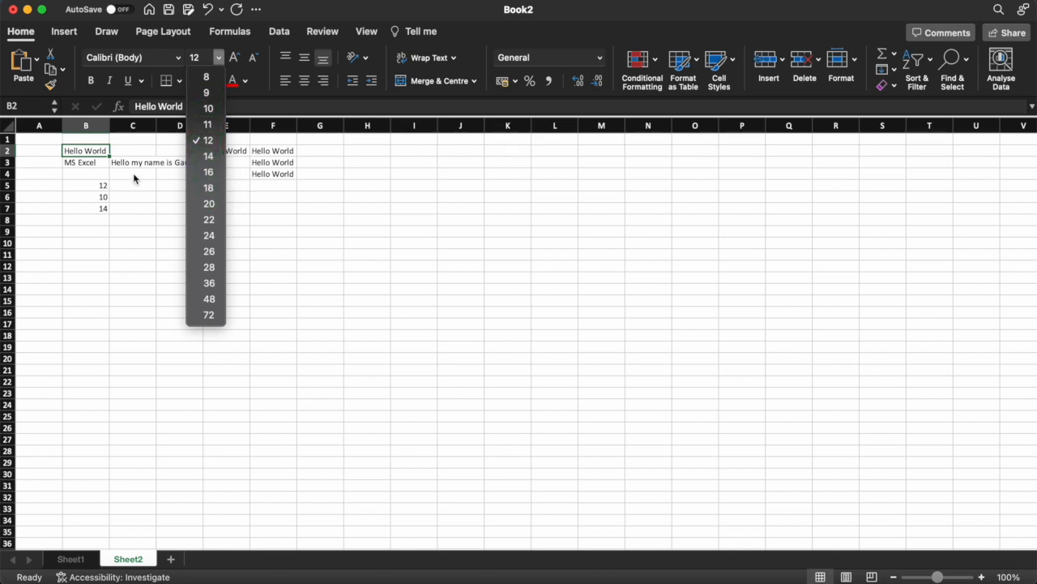
pyautogui.click(127, 152)
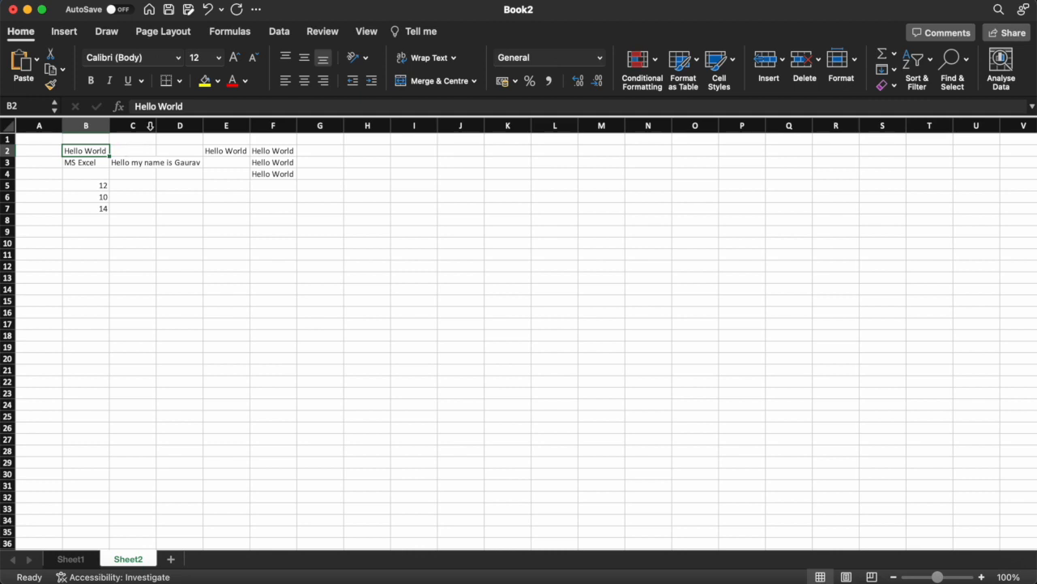
pyautogui.click(205, 59)
pyautogui.write('14')
pyautogui.press('Return')
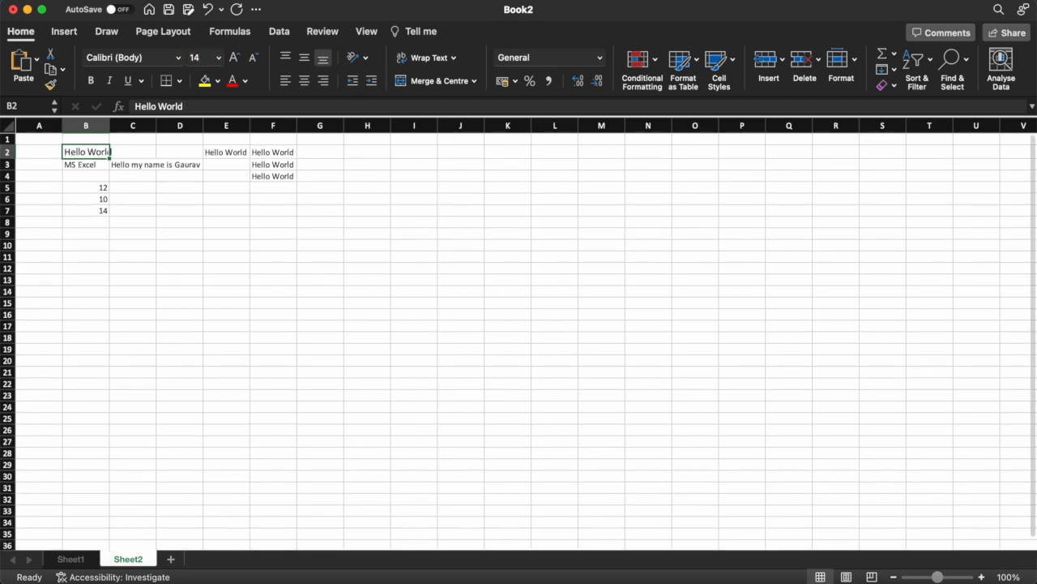
pyautogui.click(152, 213)
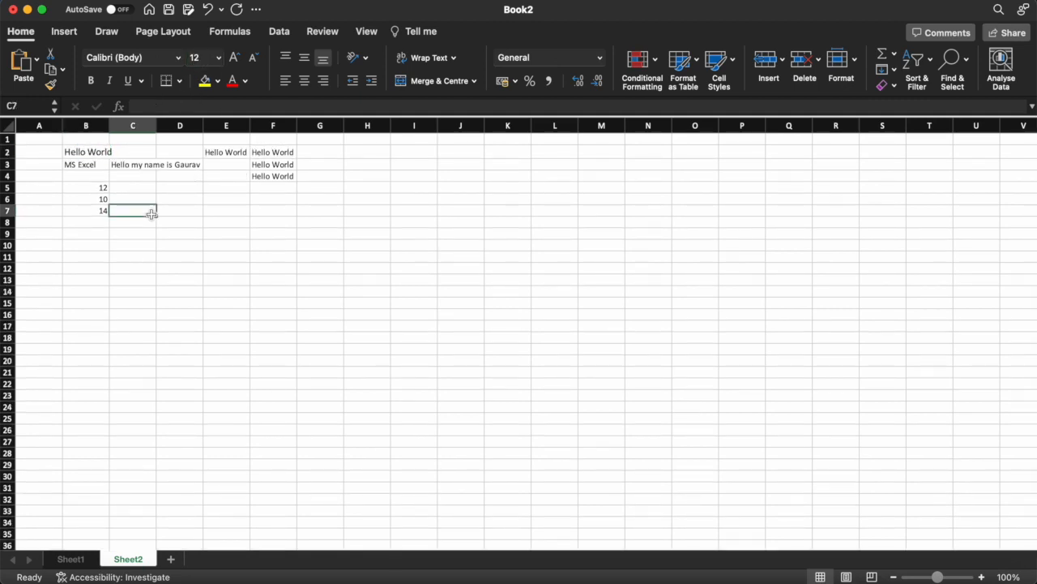
# Change the font of the Hello World text in B2 to American Typewriter
pyautogui.click(97, 153)
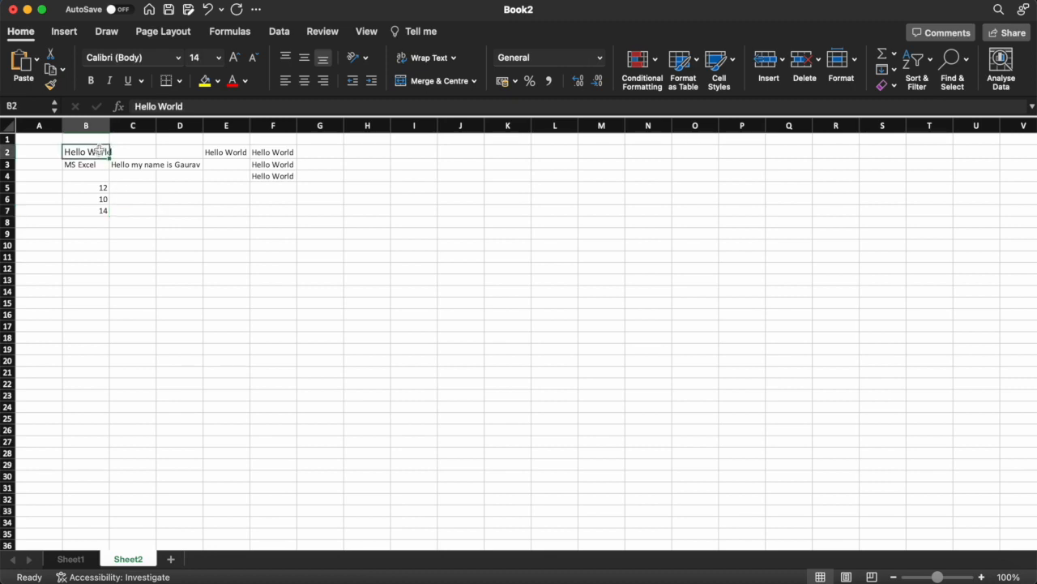
pyautogui.click(179, 61)
pyautogui.click(179, 61)
pyautogui.click(179, 61)
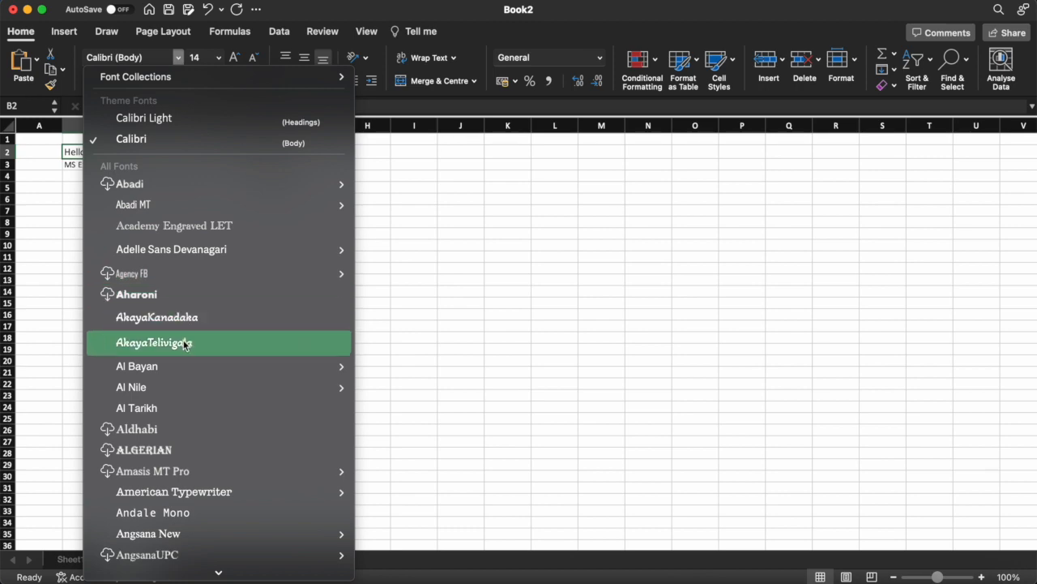
pyautogui.scroll(-5, 174, 396)
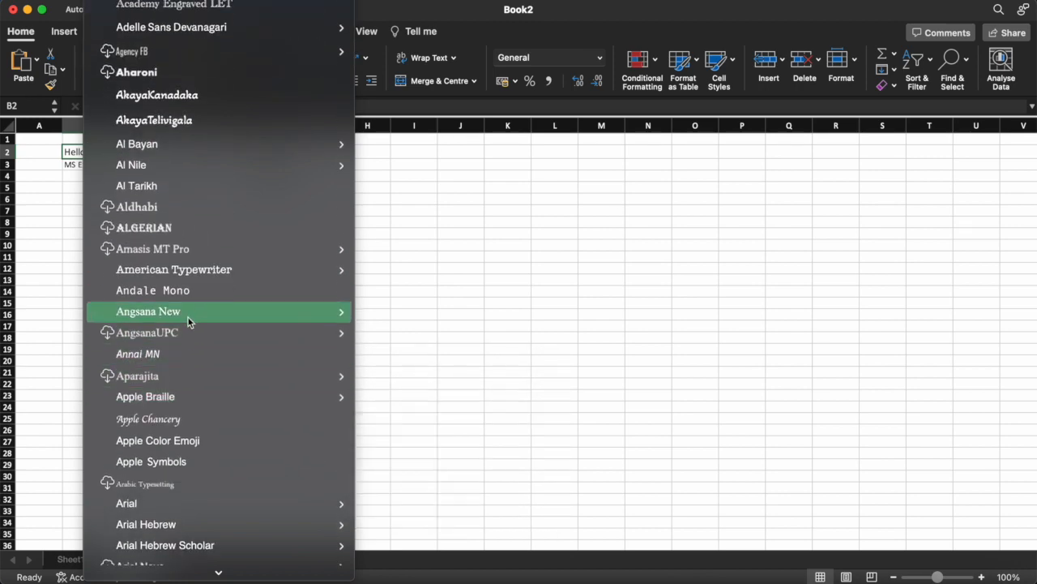
pyautogui.press('Escape')
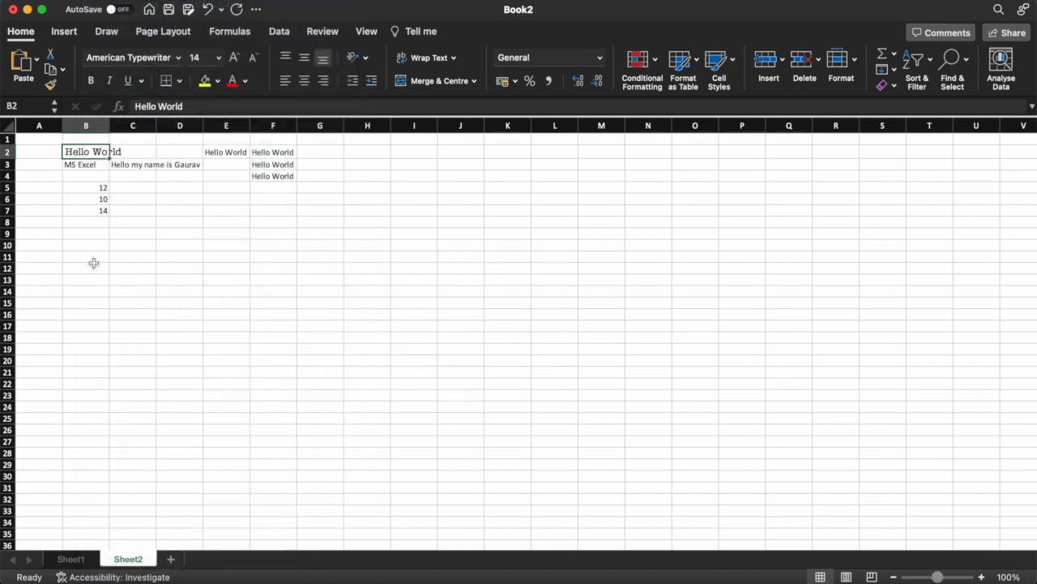
# Change the font of the Hello World text in B2 to Arial
pyautogui.click(180, 58)
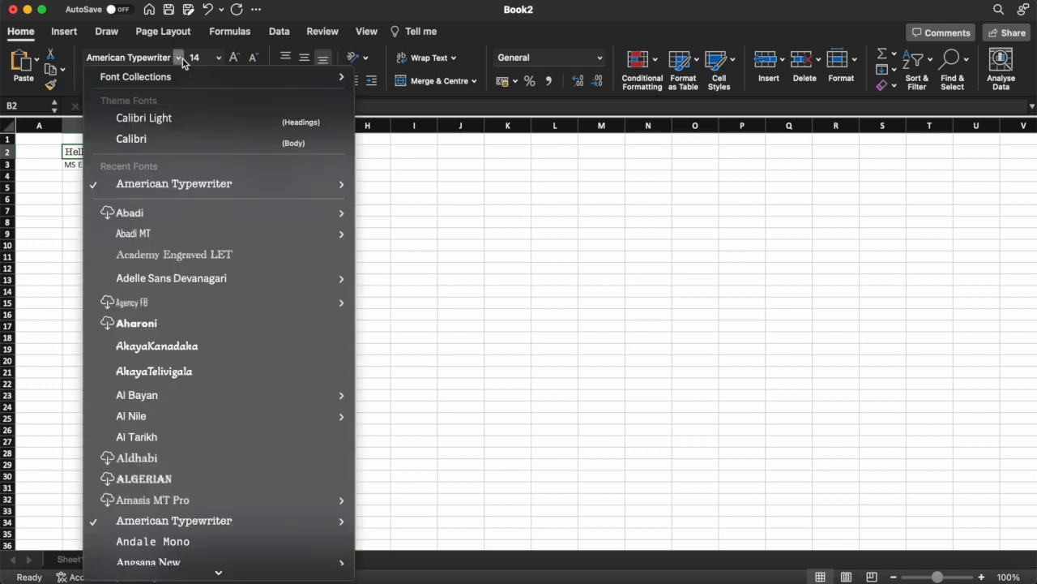
pyautogui.scroll(-10, 200, 395)
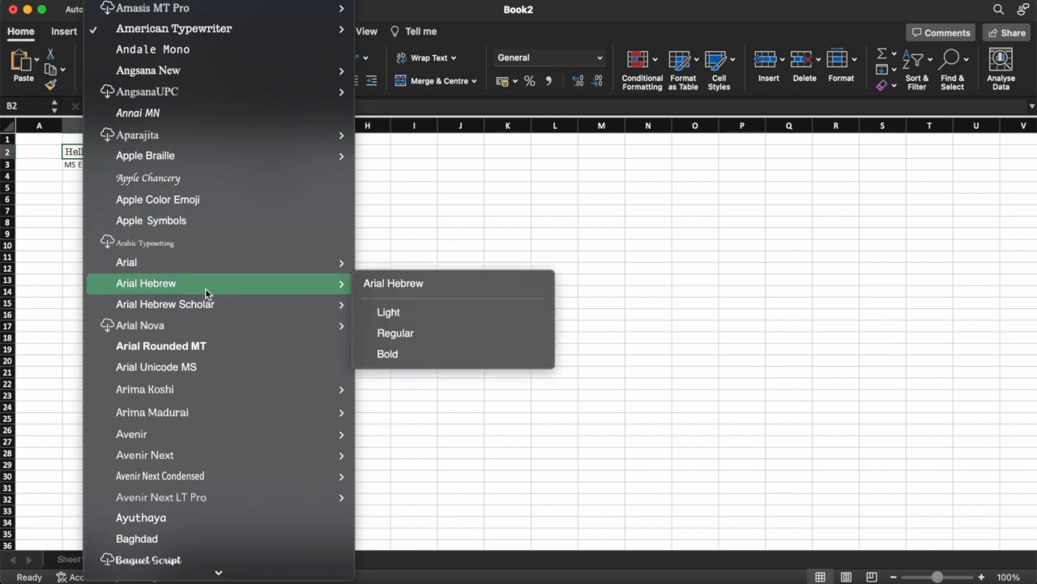
pyautogui.press('Escape')
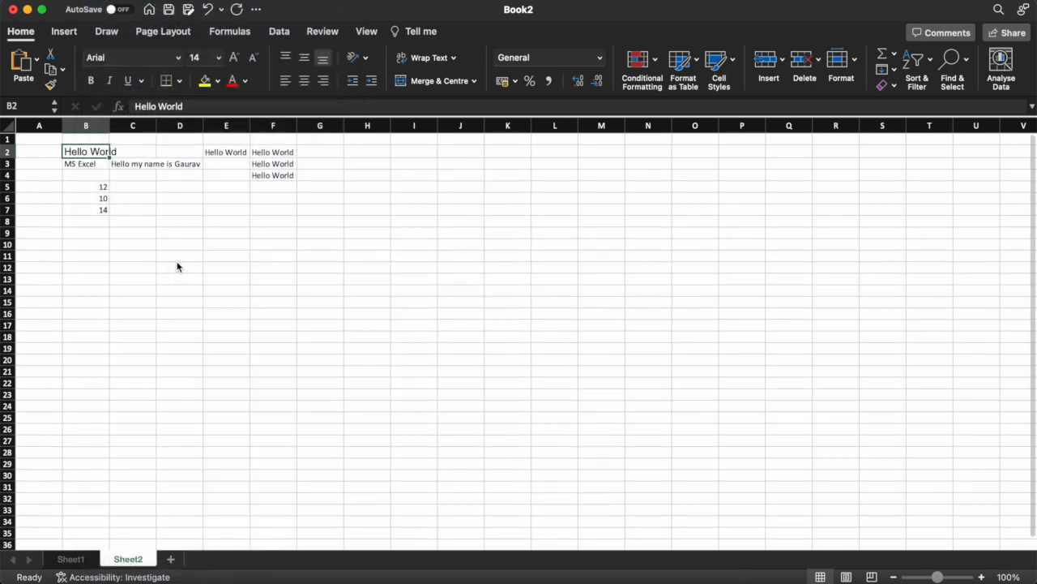
pyautogui.click(77, 246)
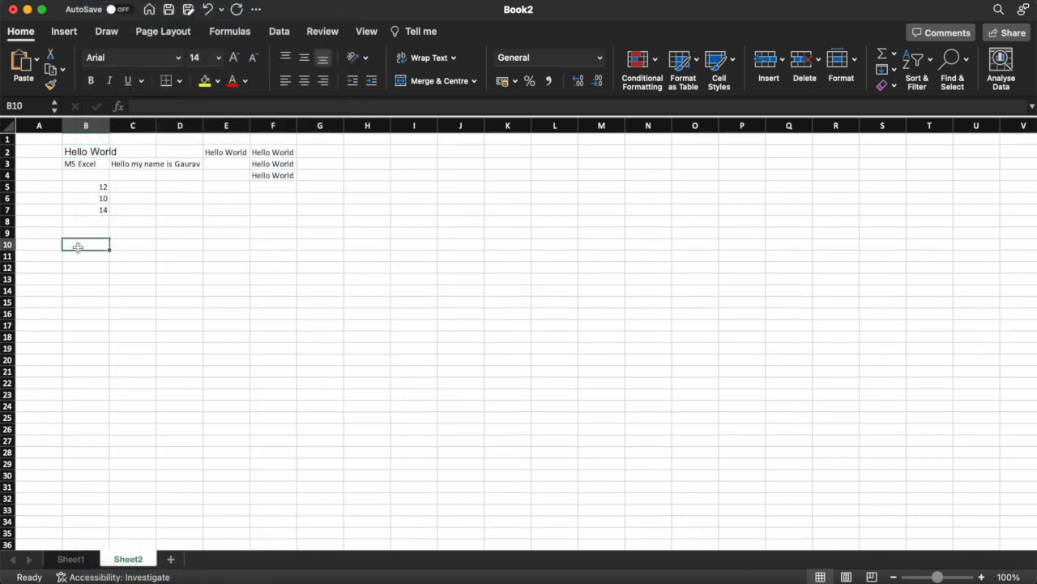
# Fit column B's width to its contents and wrap the text of the sentence in C3
pyautogui.click(93, 153)
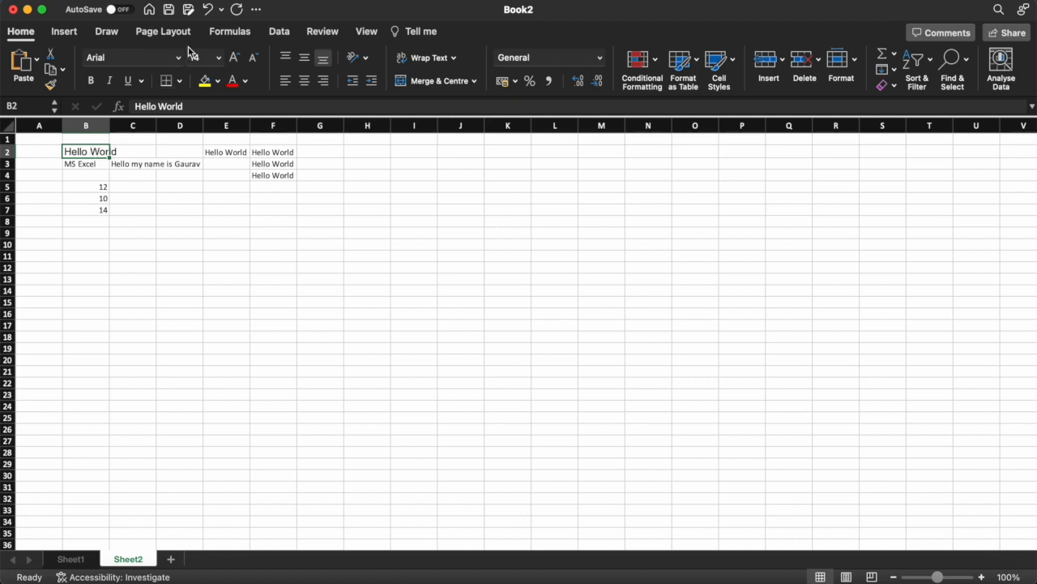
pyautogui.doubleClick(107, 127)
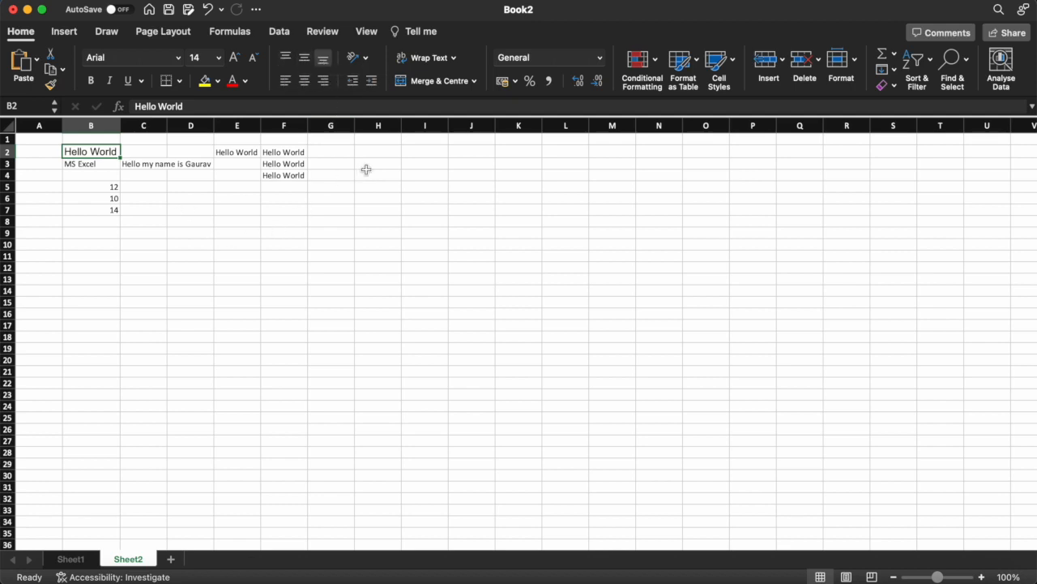
pyautogui.click(158, 168)
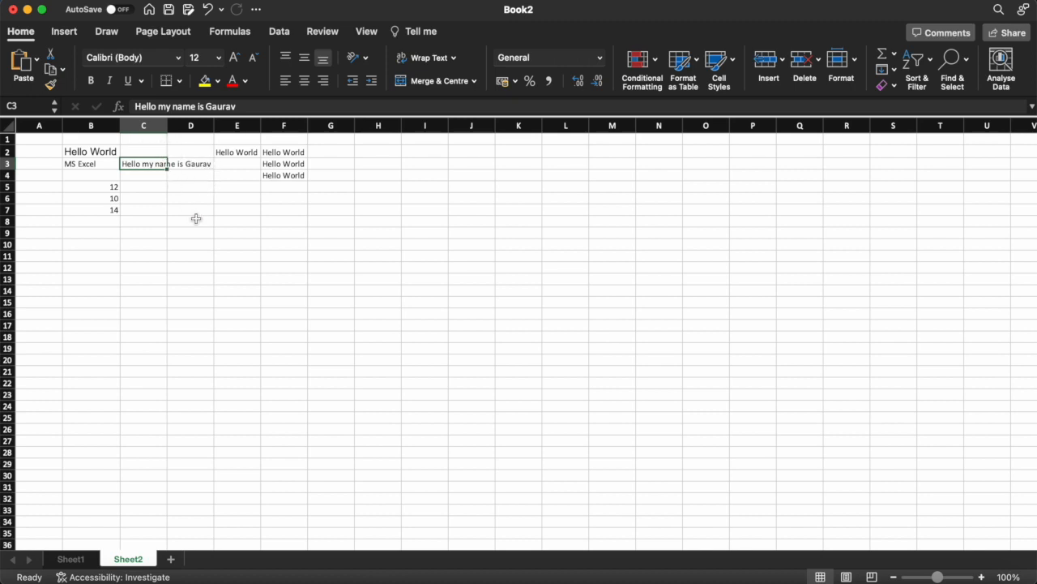
pyautogui.click(419, 63)
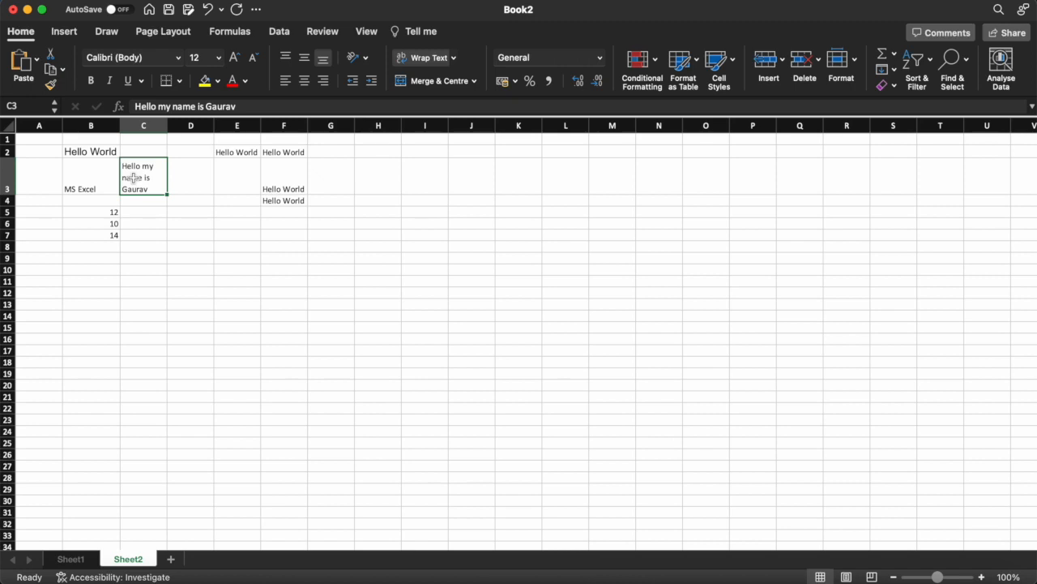
# Merge and centre the empty cells H3 to J3
pyautogui.click(383, 184)
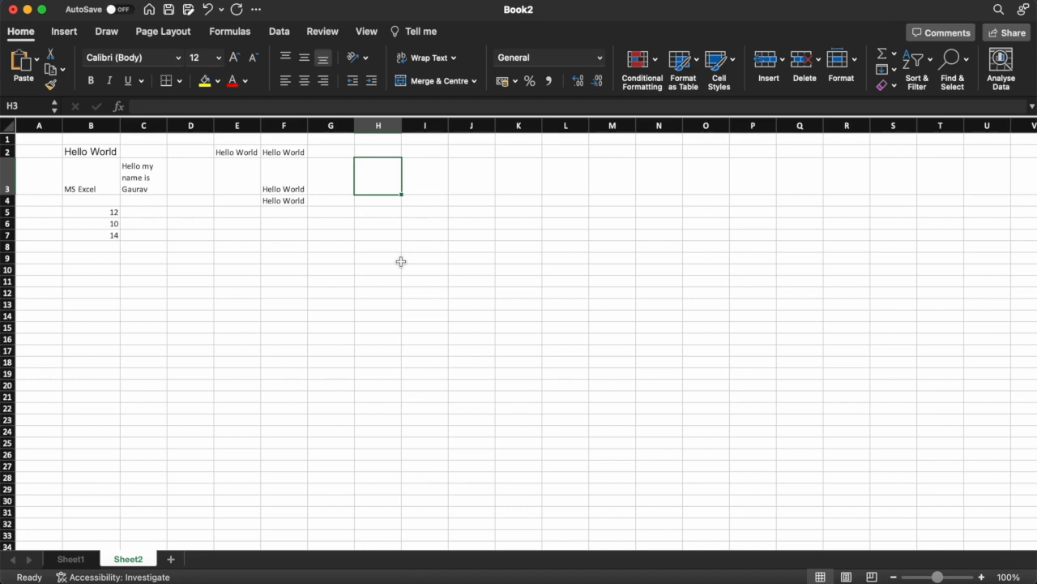
pyautogui.hotkey('shift', 'Right')
pyautogui.hotkey('shift', 'Right')
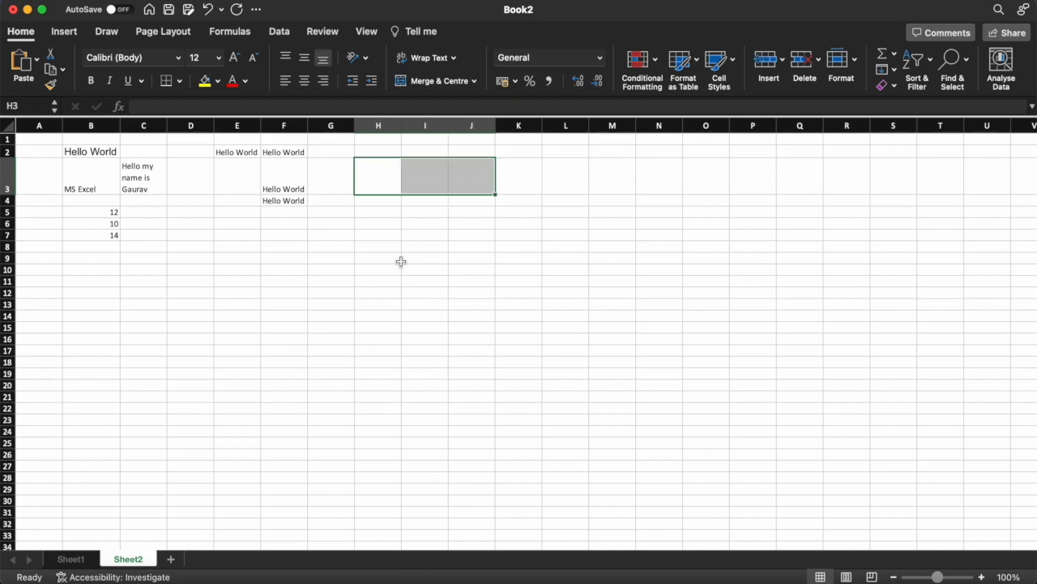
pyautogui.click(439, 82)
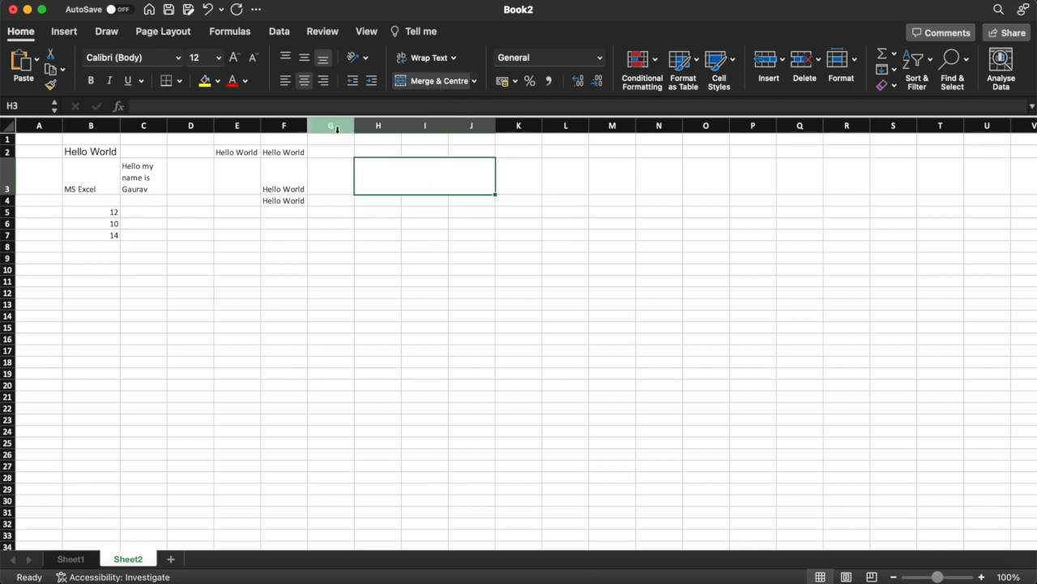
# Enter the text Title in the merged cell H3 and reselect that cell
pyautogui.click(328, 105)
pyautogui.write('Titel')
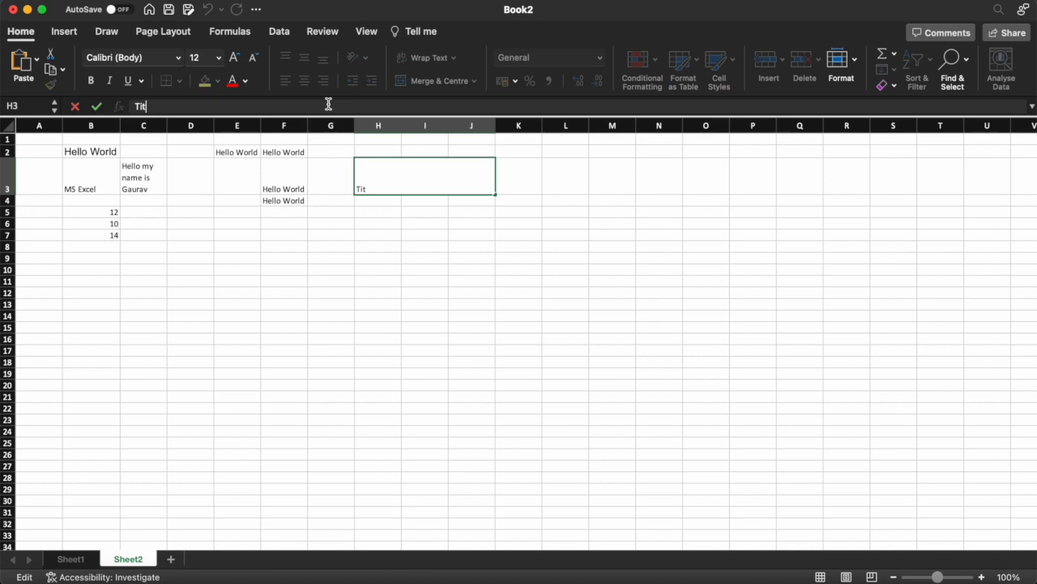
pyautogui.press('BackSpace')
pyautogui.press('BackSpace')
pyautogui.write('ele')
pyautogui.press('BackSpace')
pyautogui.press('BackSpace')
pyautogui.press('BackSpace')
pyautogui.write('le')
pyautogui.press('Return')
pyautogui.press('Up')
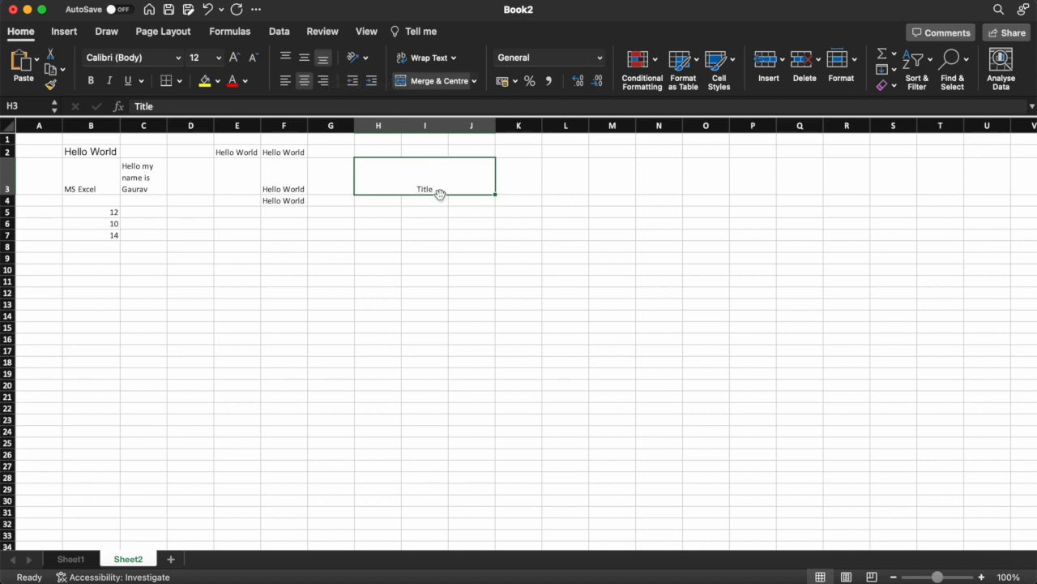
# Align the Title text in the merged cell H3 to the vertical middle
pyautogui.click(307, 58)
pyautogui.click(291, 61)
pyautogui.click(304, 59)
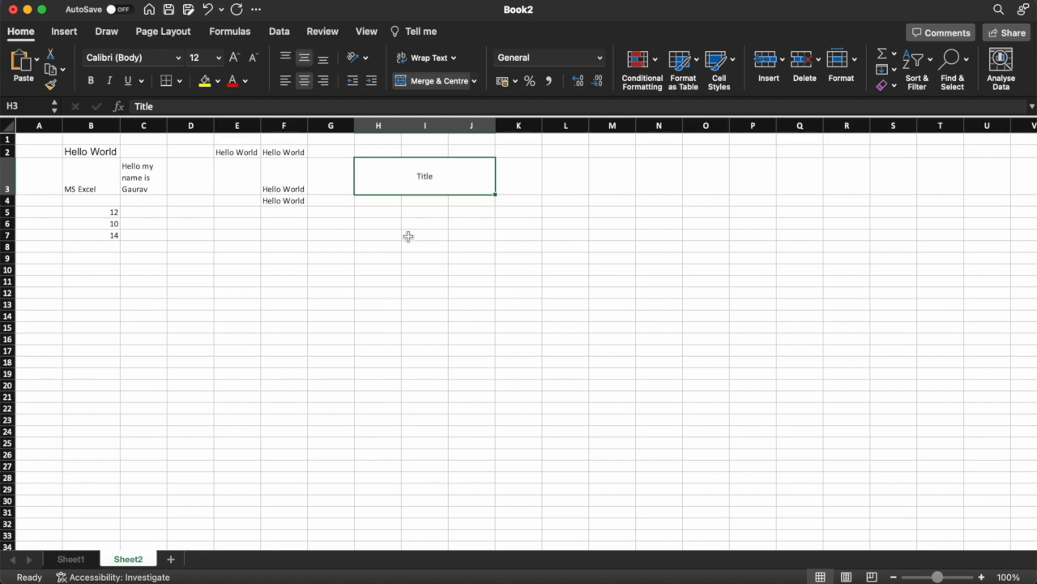
pyautogui.click(375, 211)
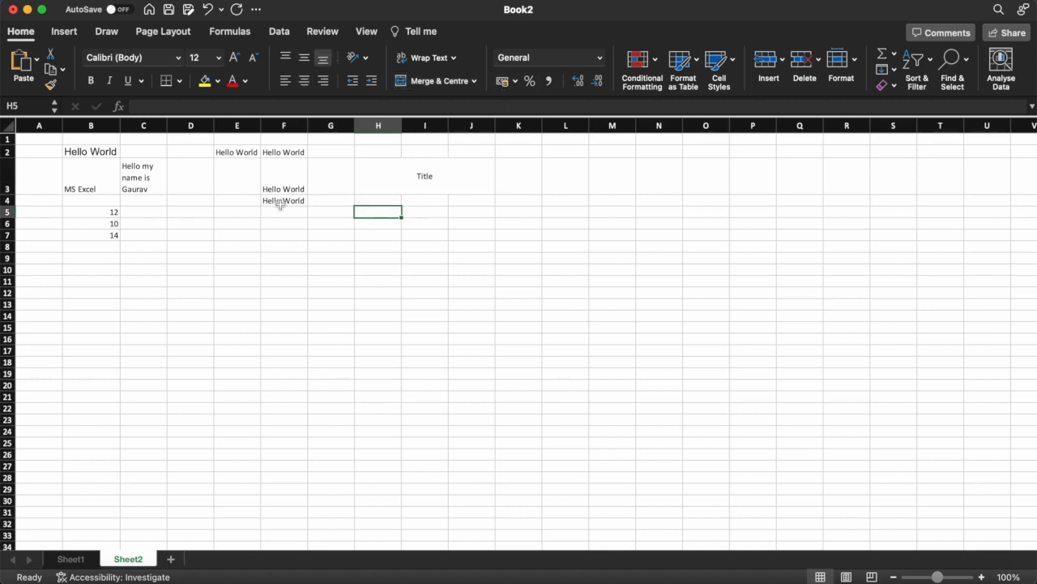
# Apply the comma number style to the three numbers in cells B5 to B7
pyautogui.click(113, 210)
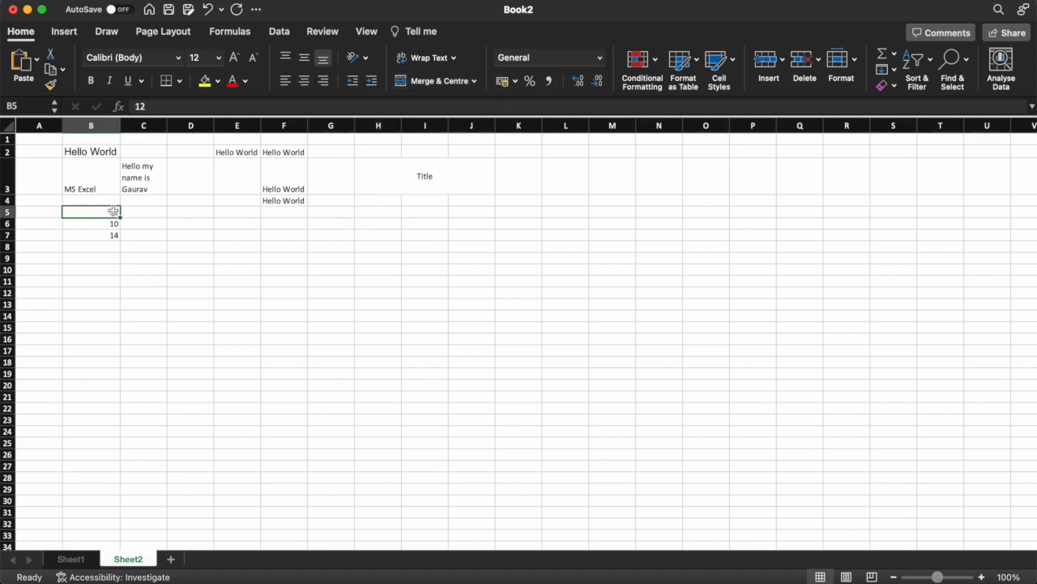
pyautogui.moveTo(114, 210); pyautogui.dragTo(113, 235)
pyautogui.click(114, 211)
pyautogui.hotkey('shift', 'Down')
pyautogui.hotkey('shift', 'Down')
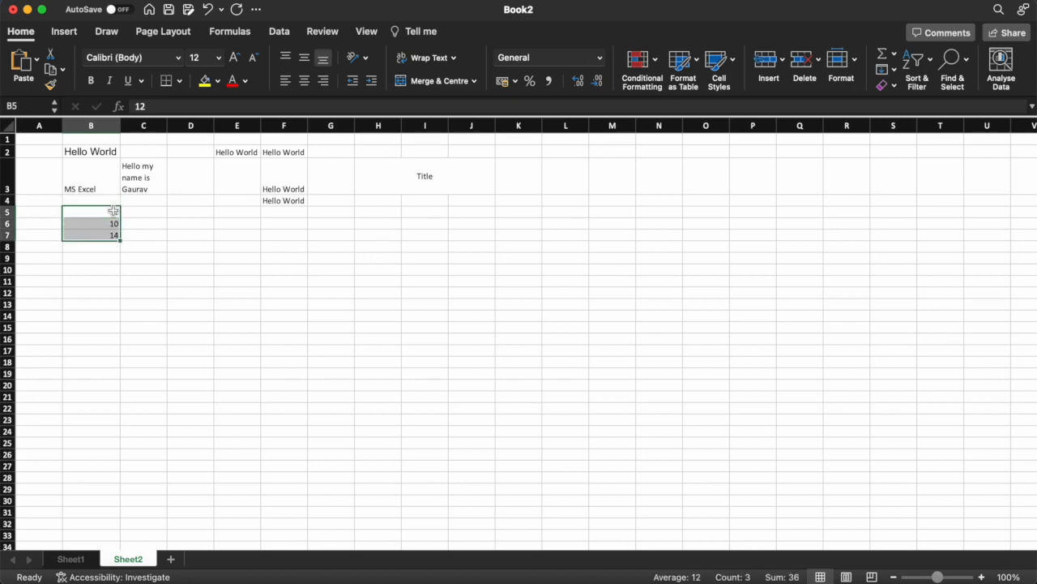
pyautogui.click(551, 82)
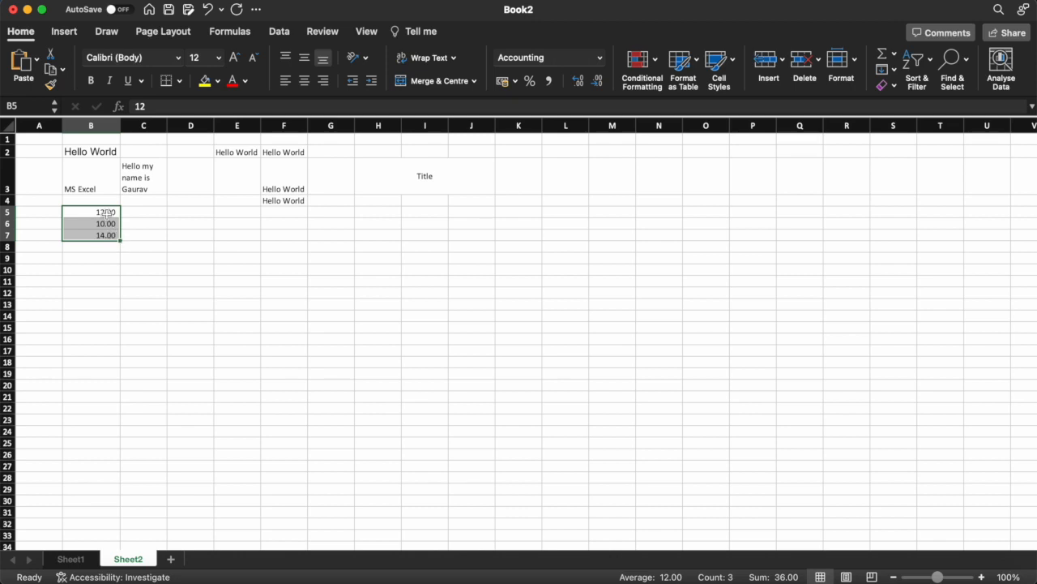
# Enter 1000 in cell B5 and reselect that cell
pyautogui.click(105, 214)
pyautogui.write('1000')
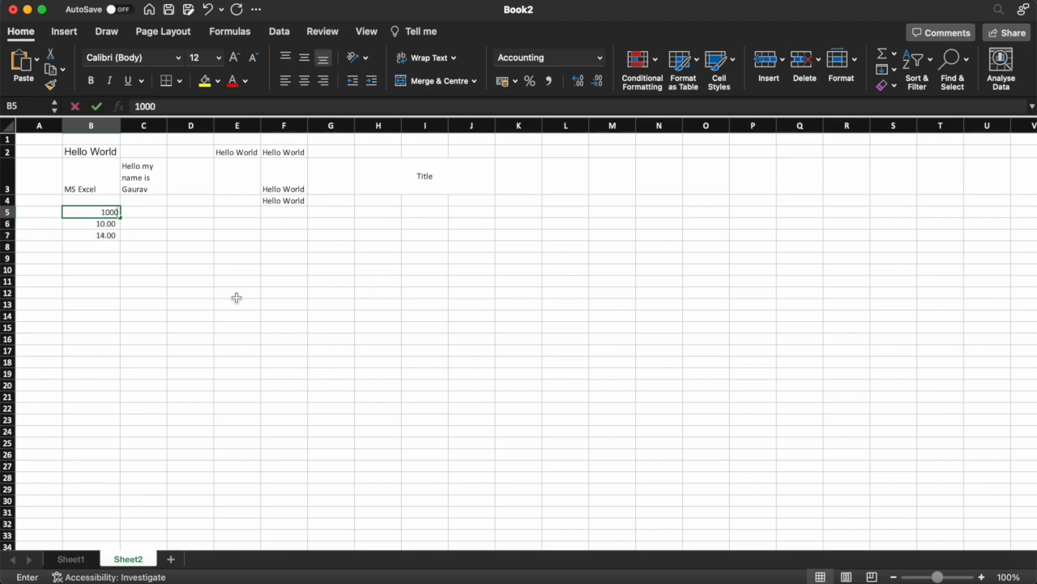
pyautogui.press('Return')
pyautogui.press('Up')
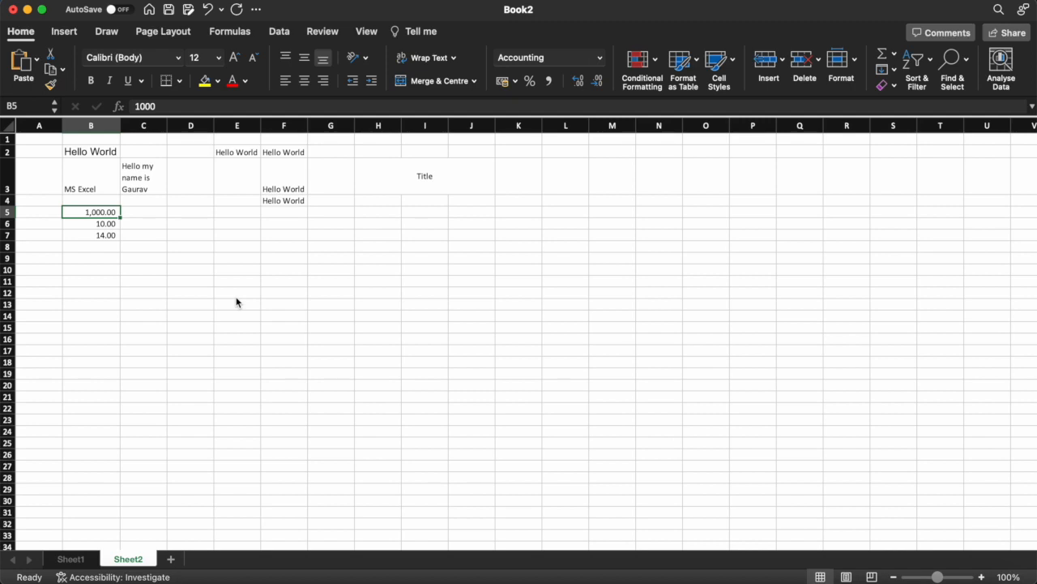
# Set the value in cell B5 to 150000 and move to the neighbouring cell C5
pyautogui.write('15000')
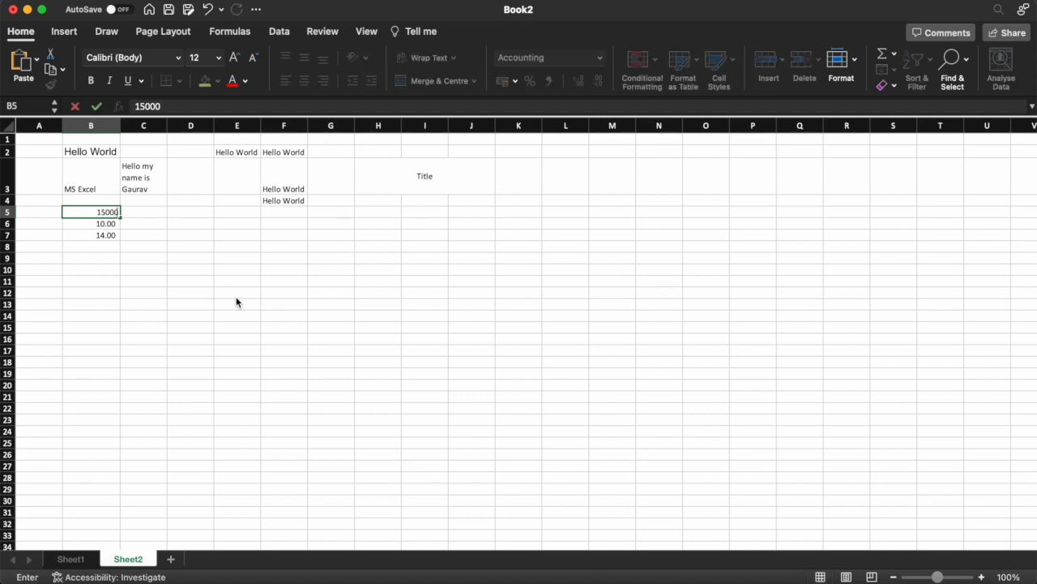
pyautogui.press('Return')
pyautogui.press('Up')
pyautogui.press('Right')
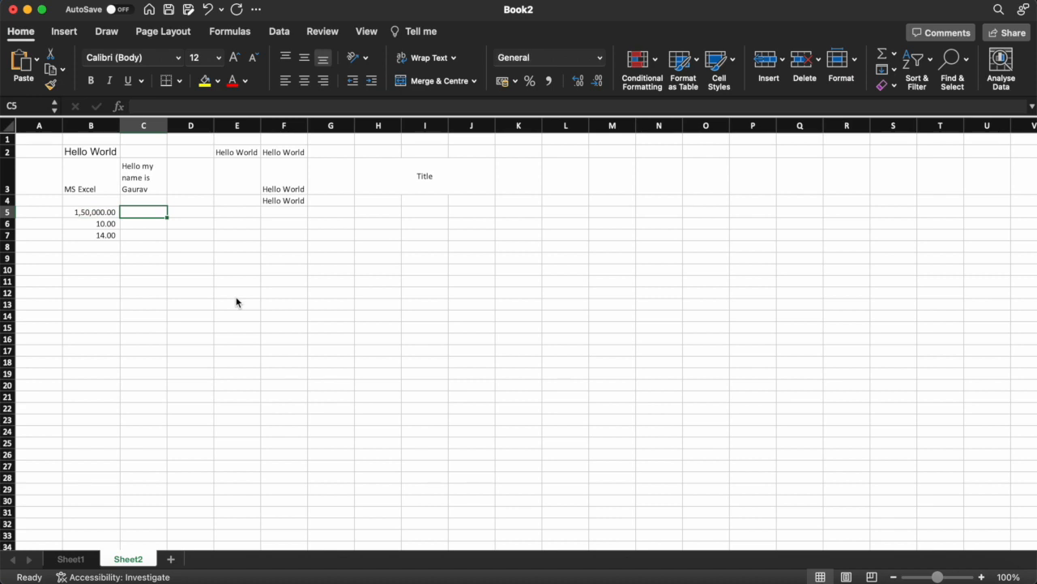
pyautogui.click(653, 62)
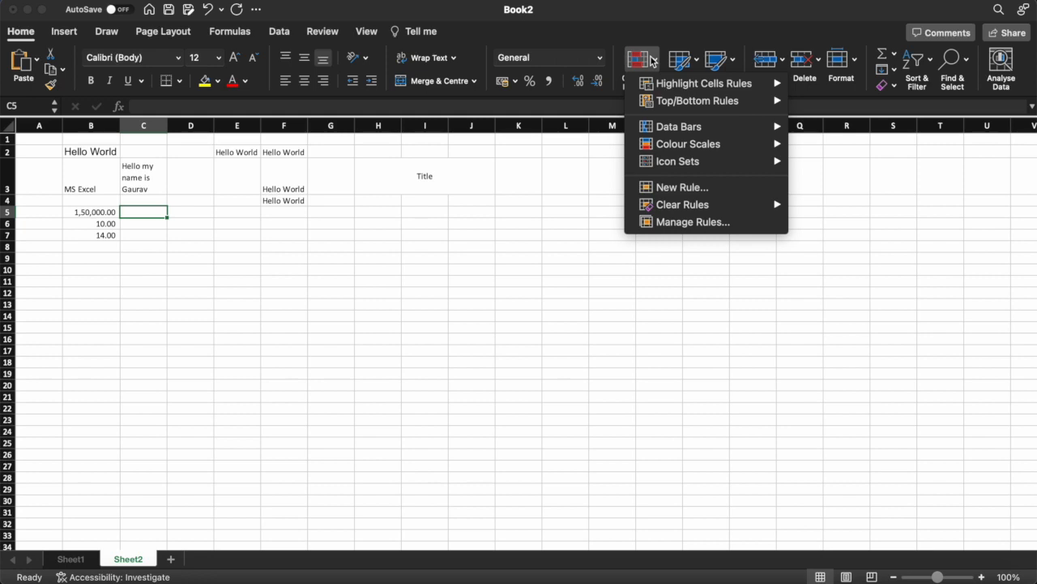
pyautogui.click(586, 188)
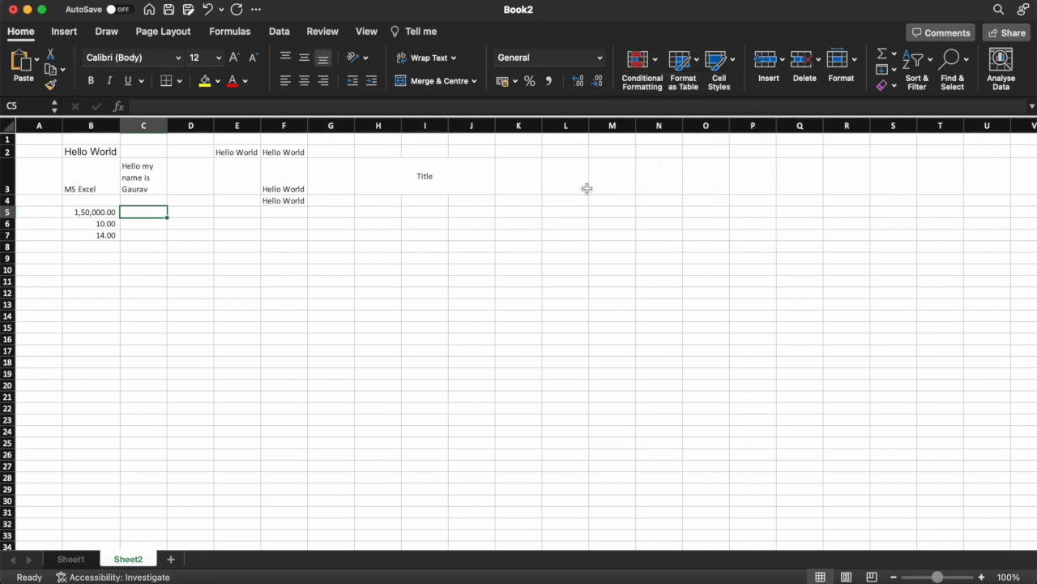
pyautogui.click(698, 64)
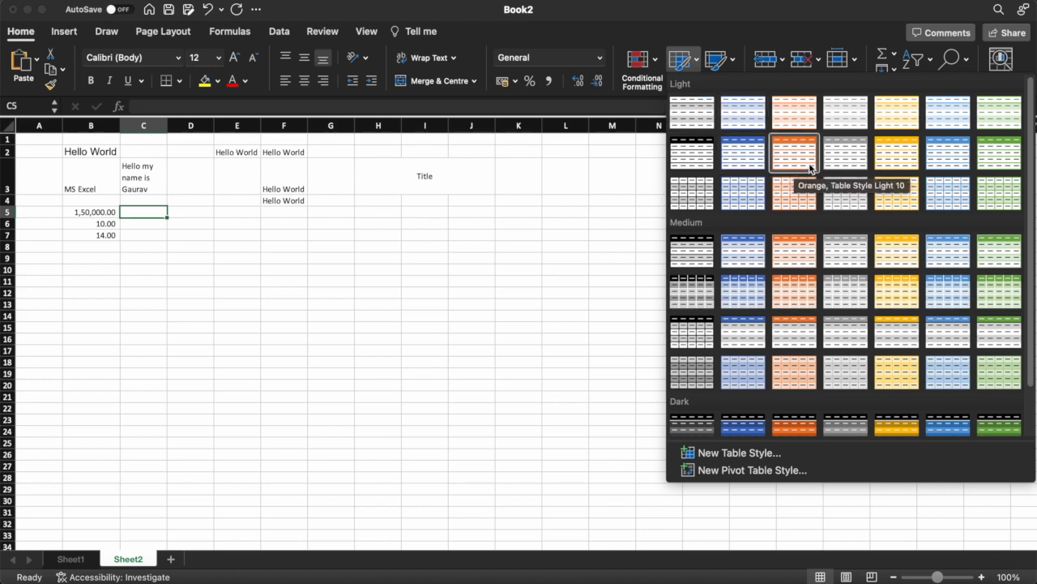
pyautogui.click(469, 241)
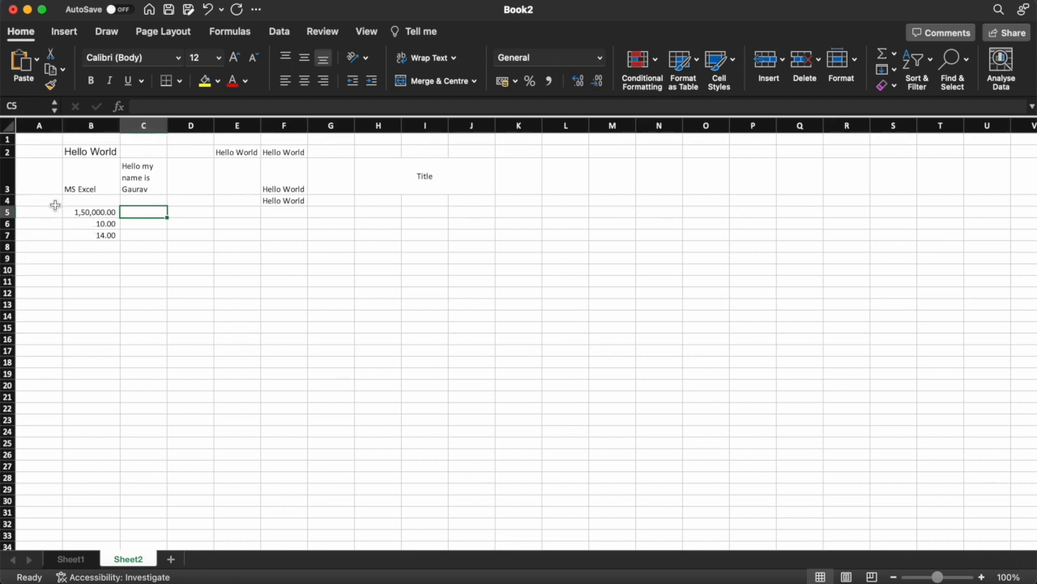
# Insert a blank row above row 3 and delete that new row again
pyautogui.click(6, 178)
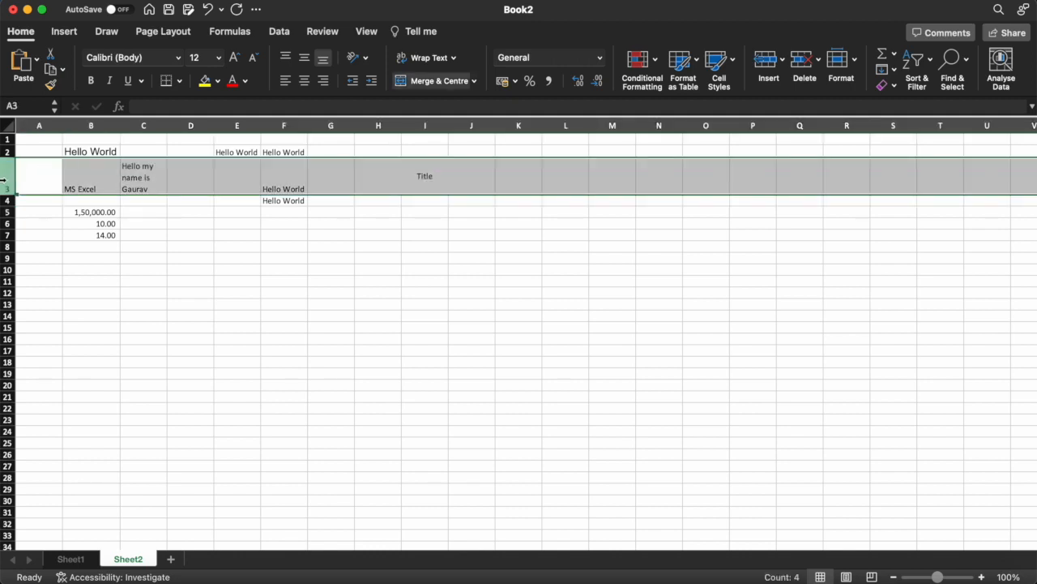
pyautogui.rightClick(4, 183)
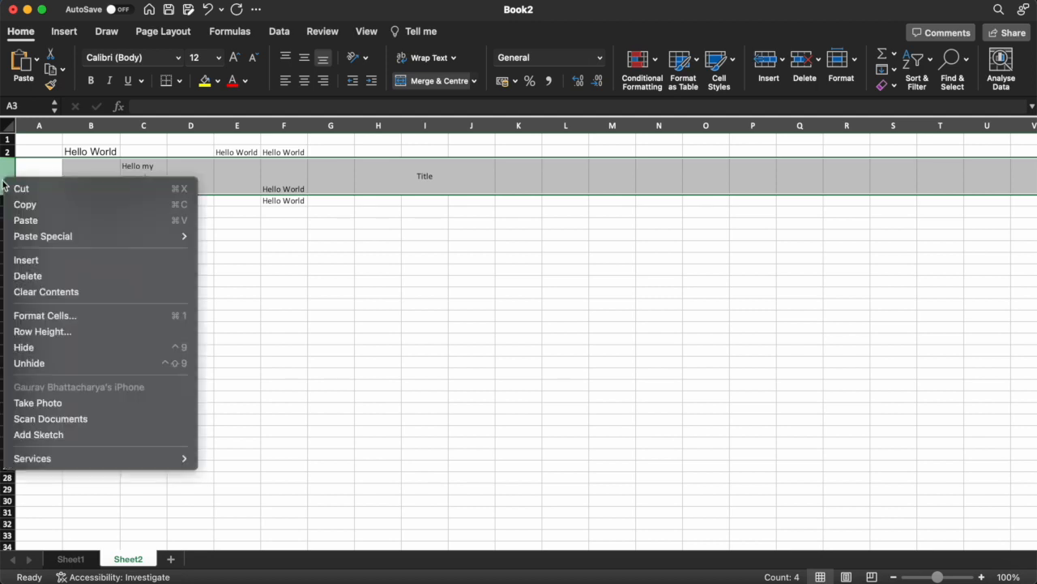
pyautogui.click(42, 261)
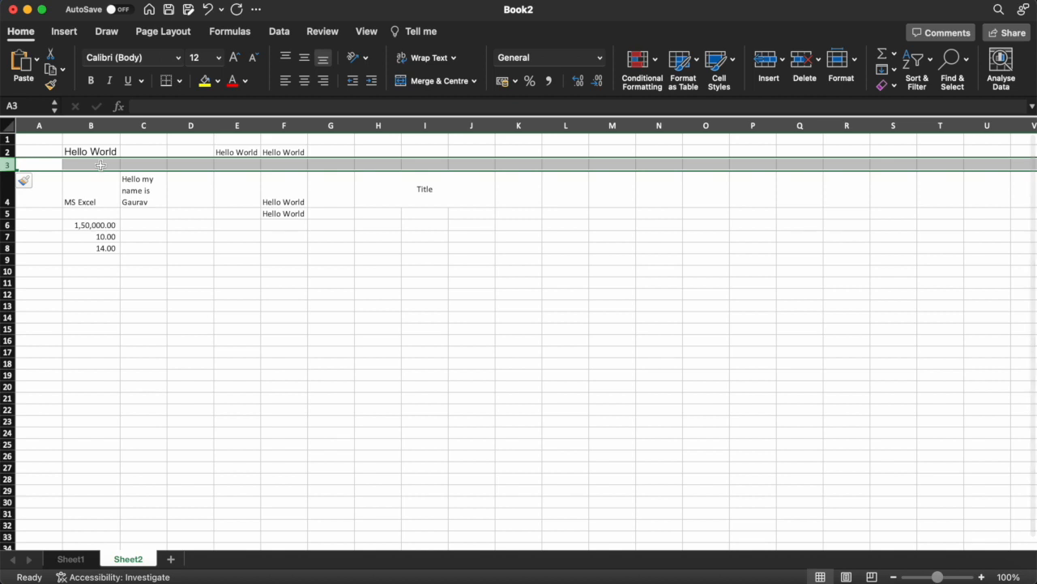
pyautogui.rightClick(6, 164)
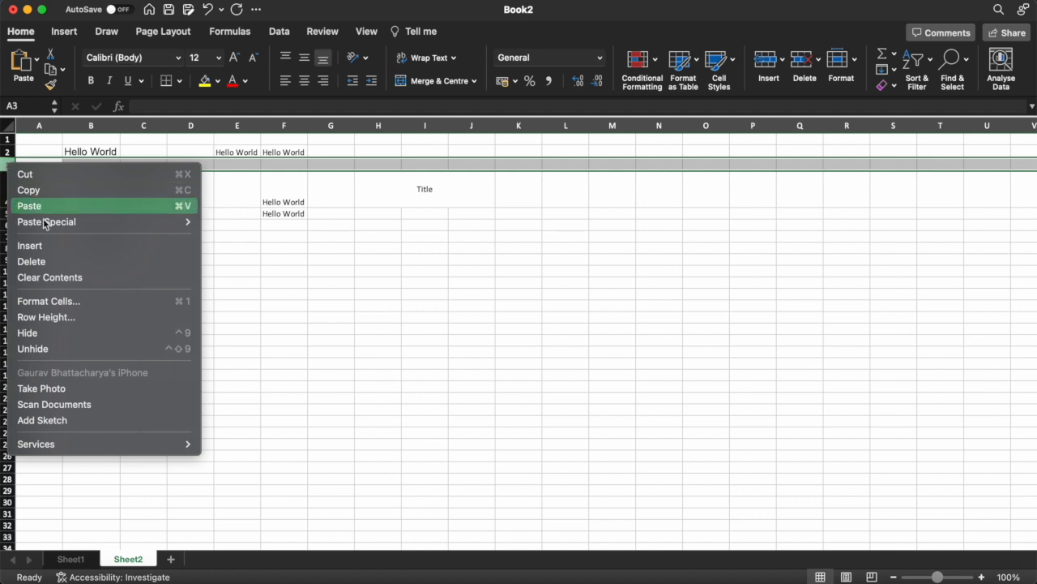
pyautogui.click(48, 259)
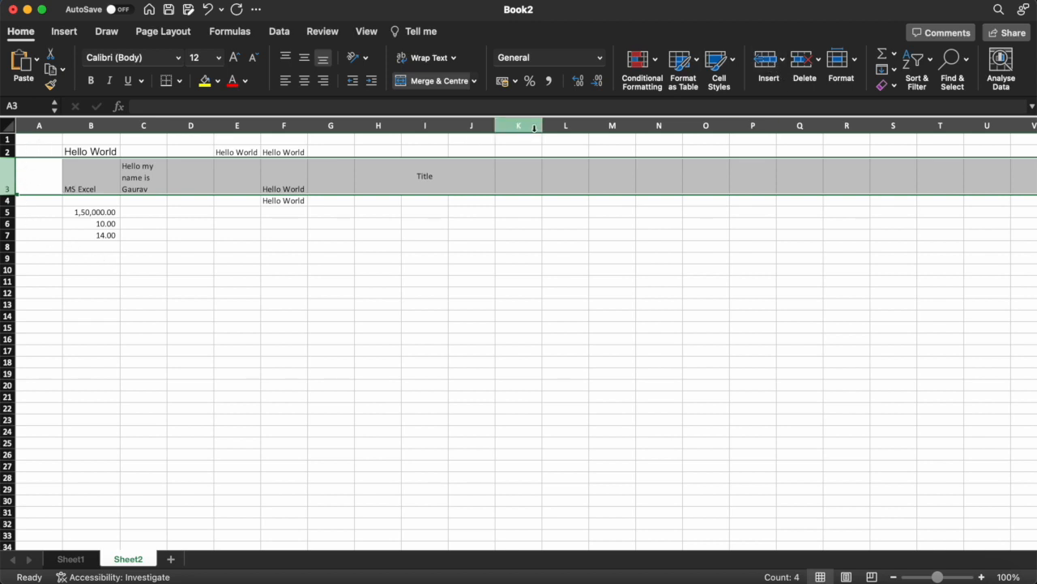
# Repeat the insertion and removal of a blank row at row 3 with the general Insert and Delete cell commands
pyautogui.click(767, 61)
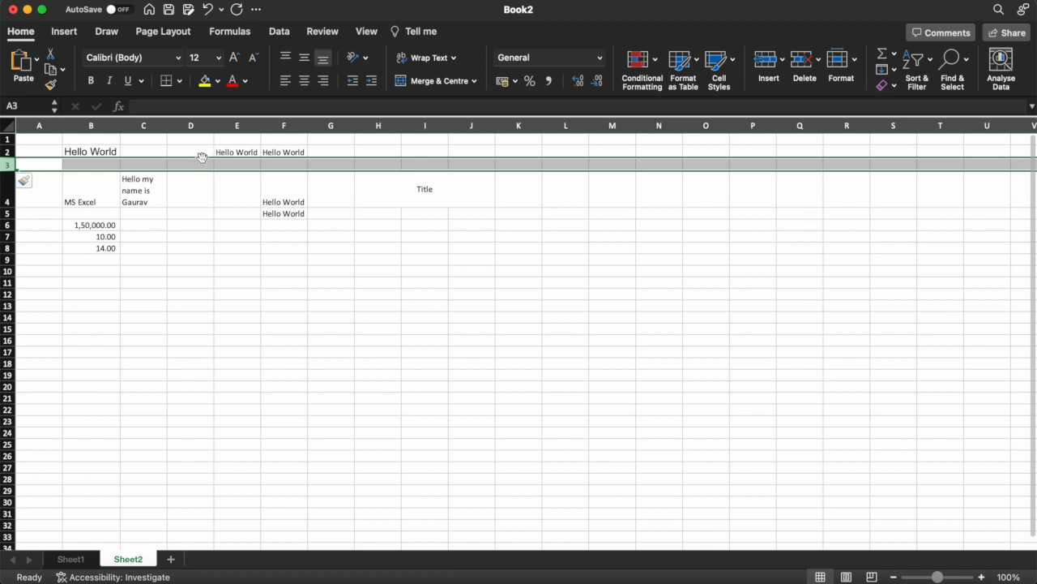
pyautogui.click(803, 63)
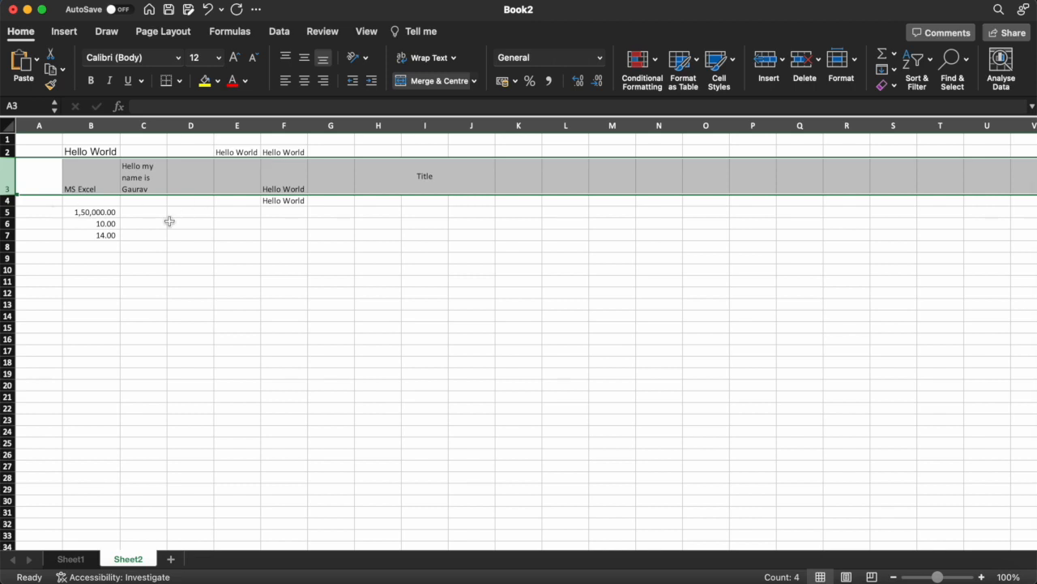
pyautogui.click(170, 221)
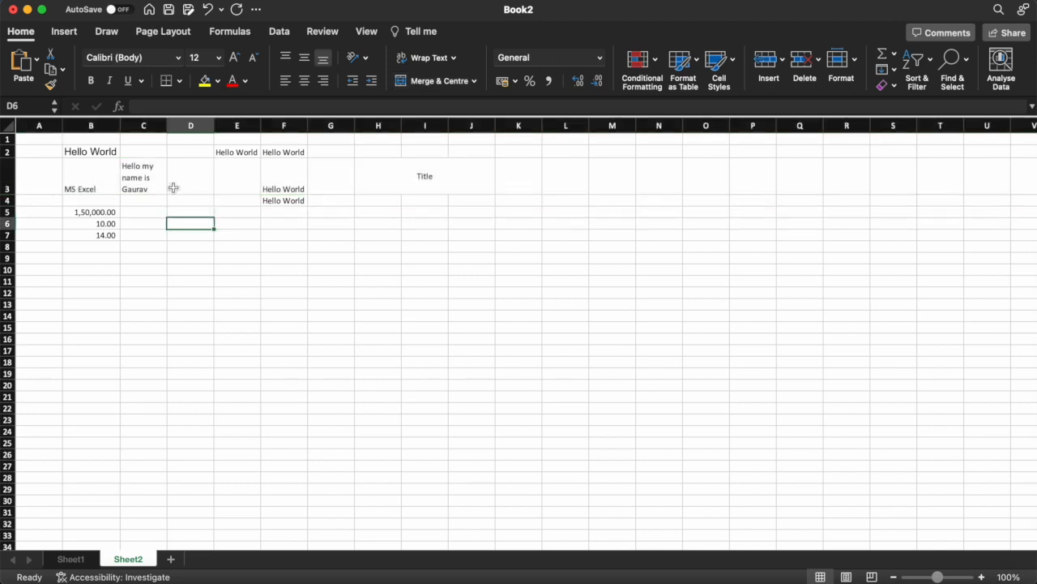
# Insert a blank column before column C, delete it again and deselect the column
pyautogui.click(144, 127)
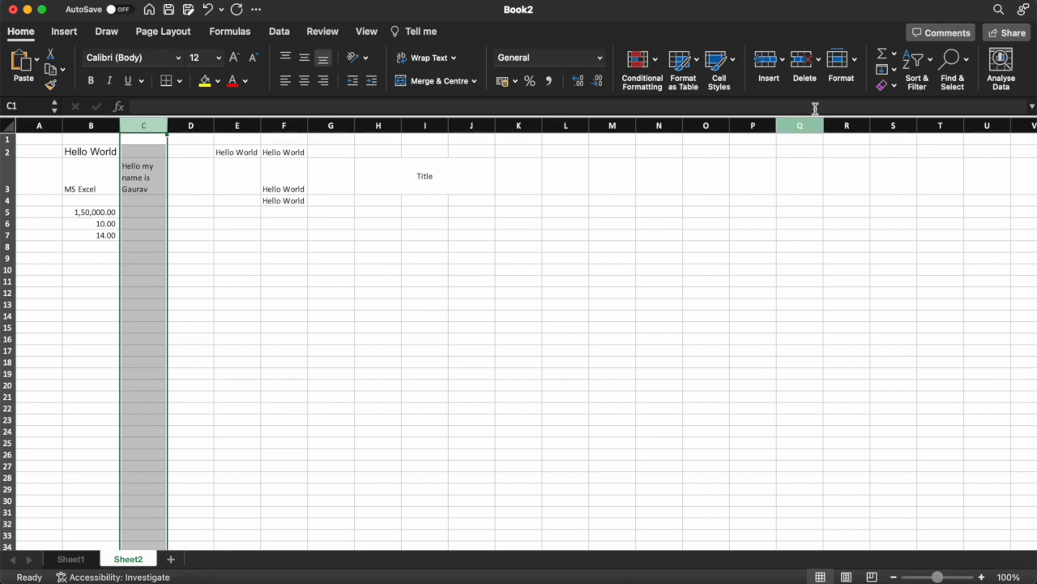
pyautogui.click(768, 61)
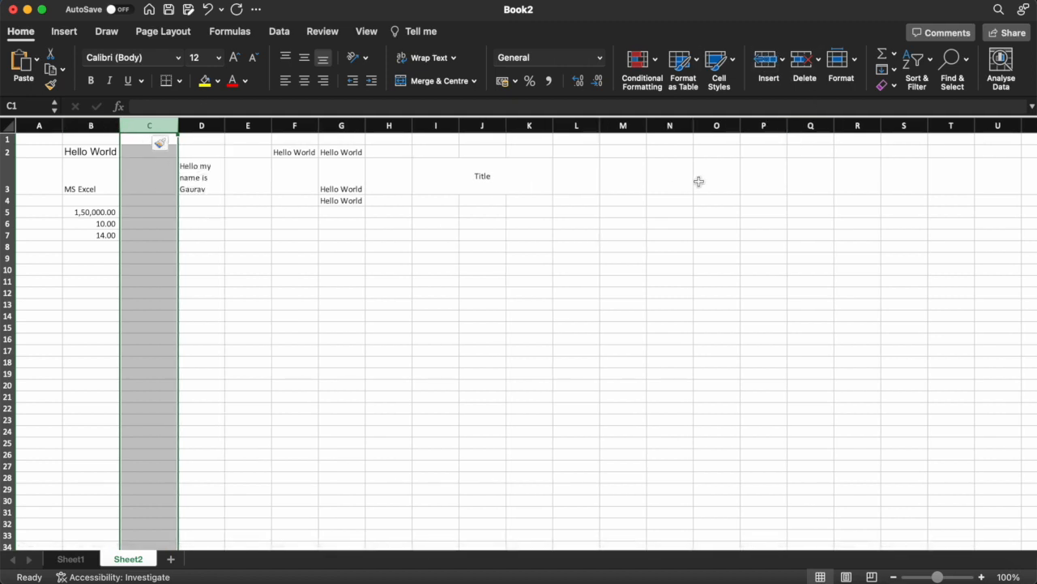
pyautogui.click(803, 62)
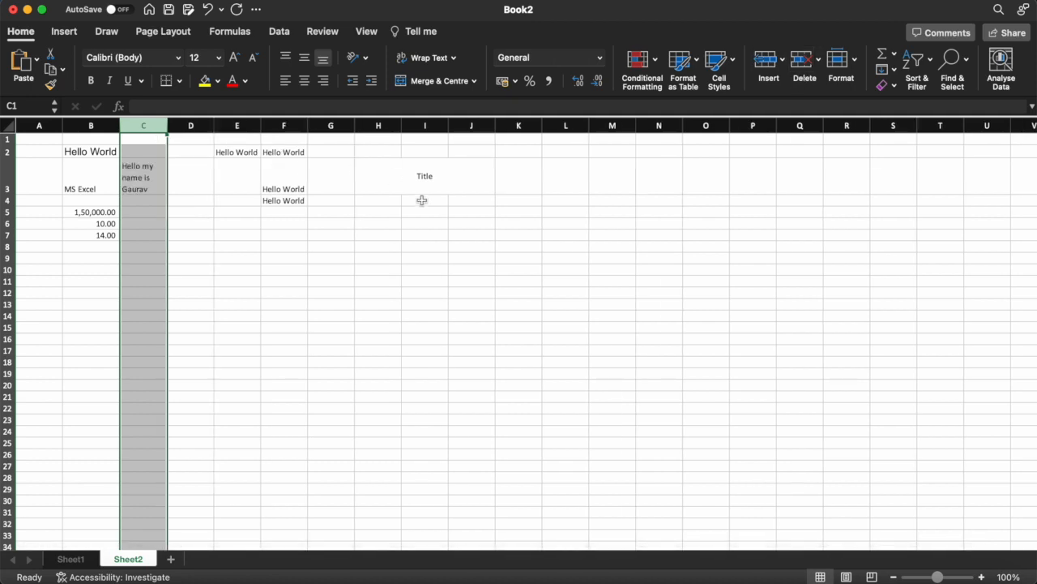
pyautogui.click(270, 247)
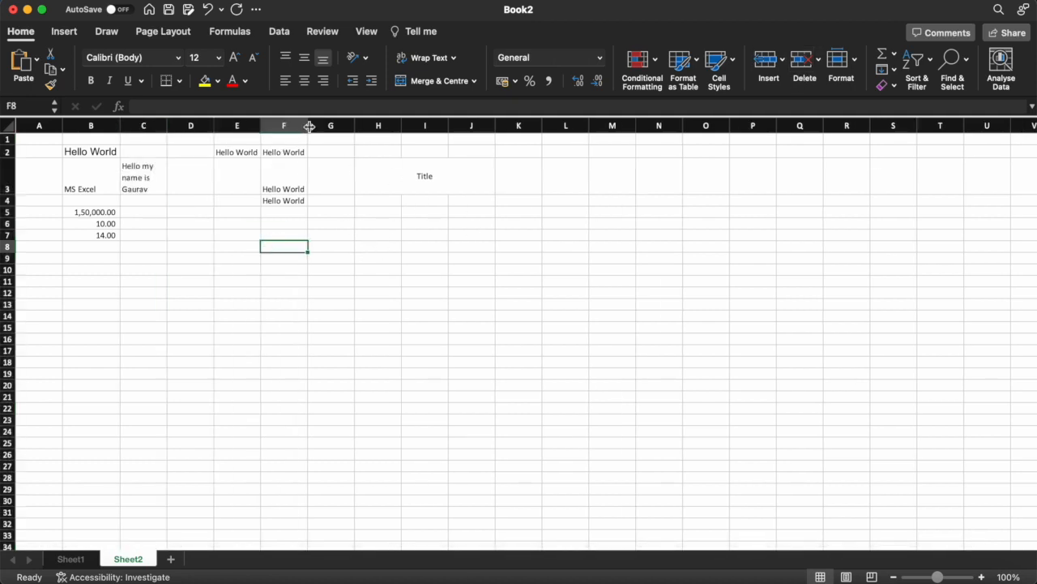